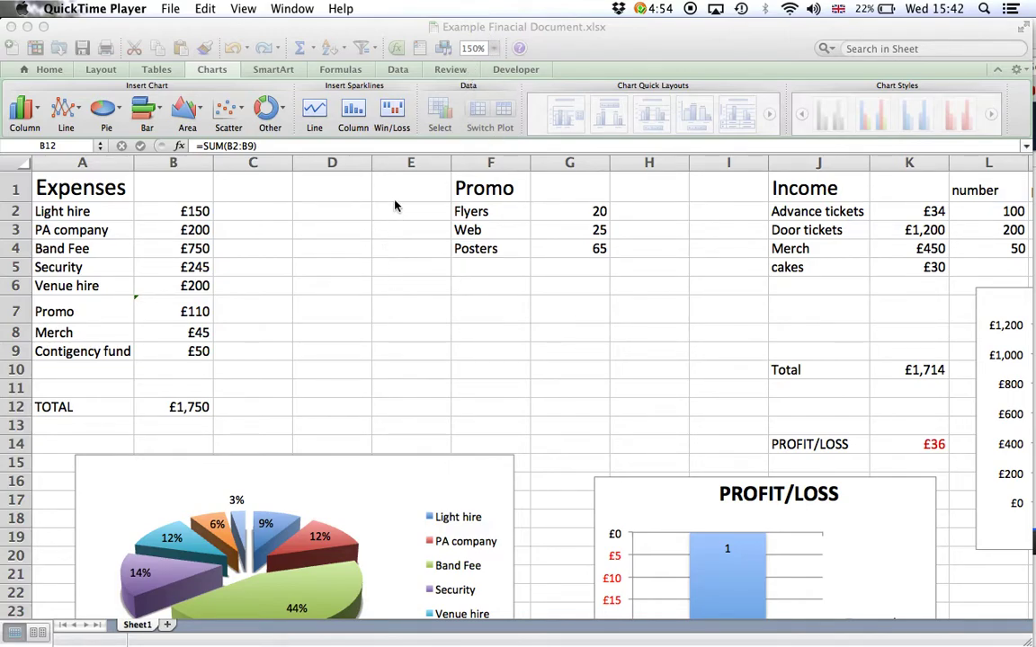
Reduce the worksheet zoom to 100%.
left_click(475, 140)
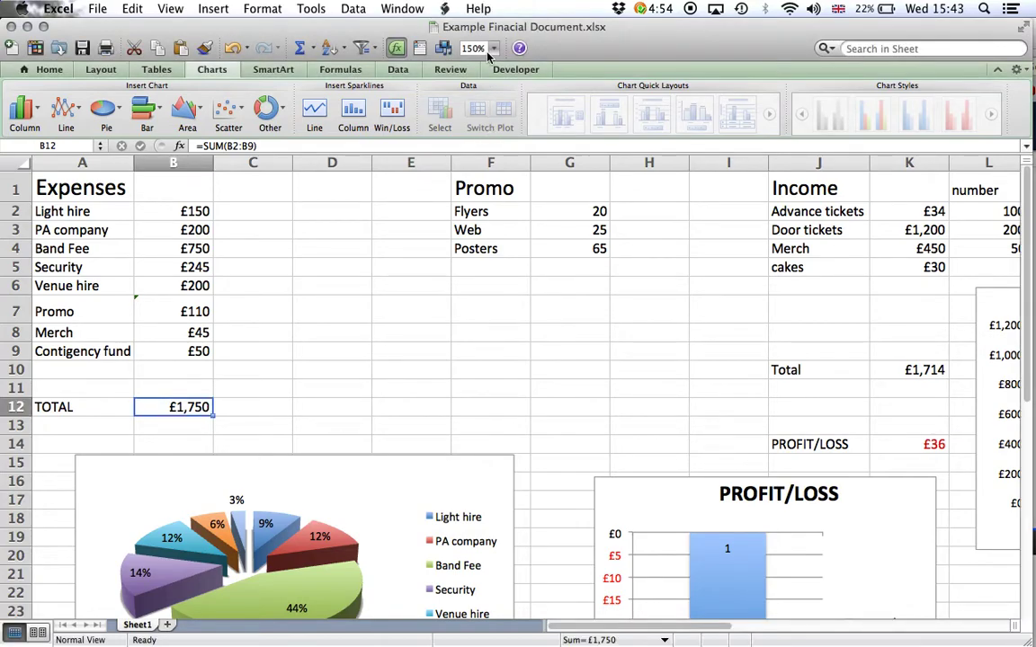
left_click(490, 50)
left_click(489, 105)
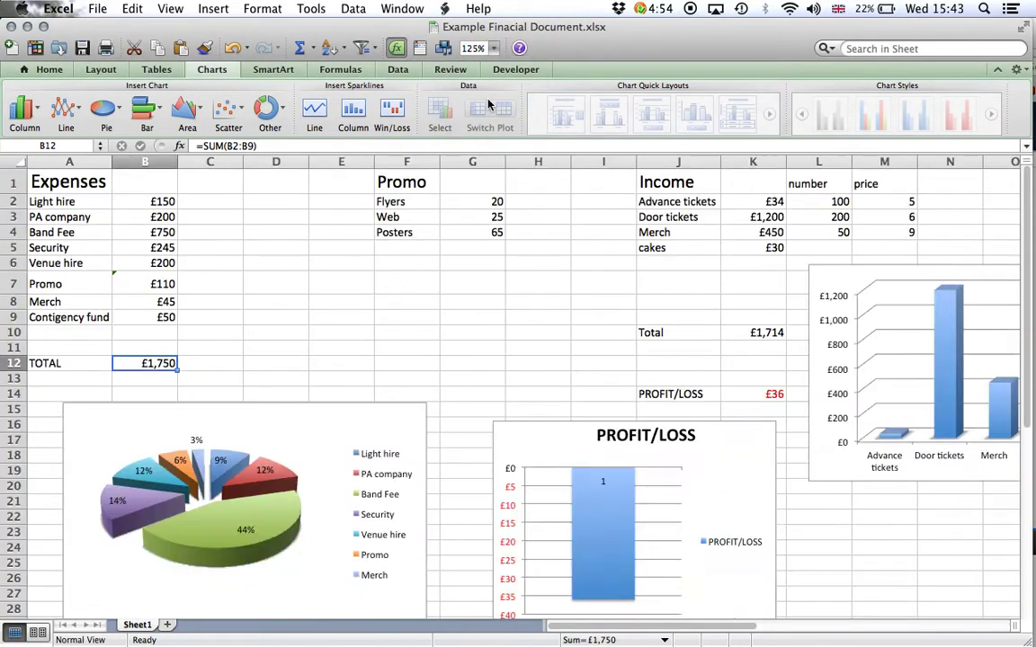
left_click(492, 49)
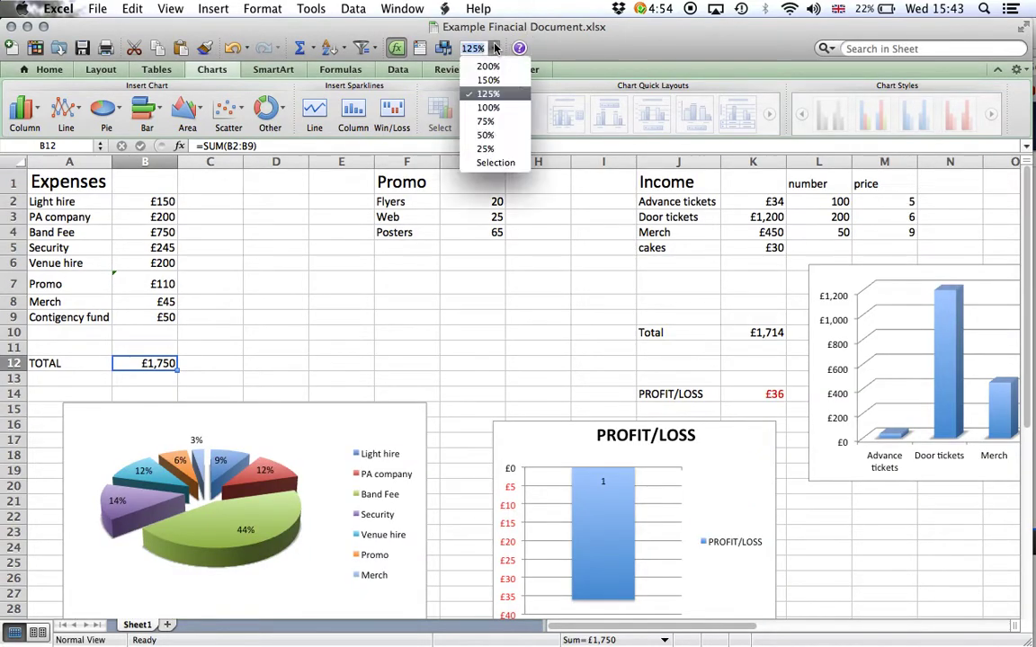
left_click(488, 108)
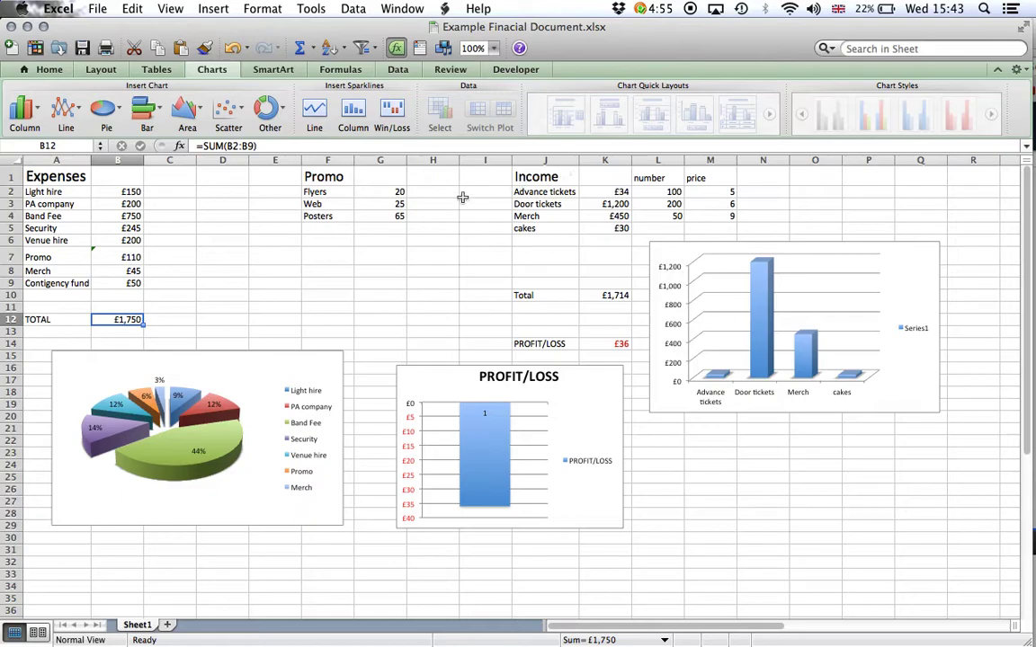
Set the Light hire expense in B2 to 200.
mouse_move(217, 461)
mouse_move(183, 416)
mouse_move(493, 434)
left_click(131, 191)
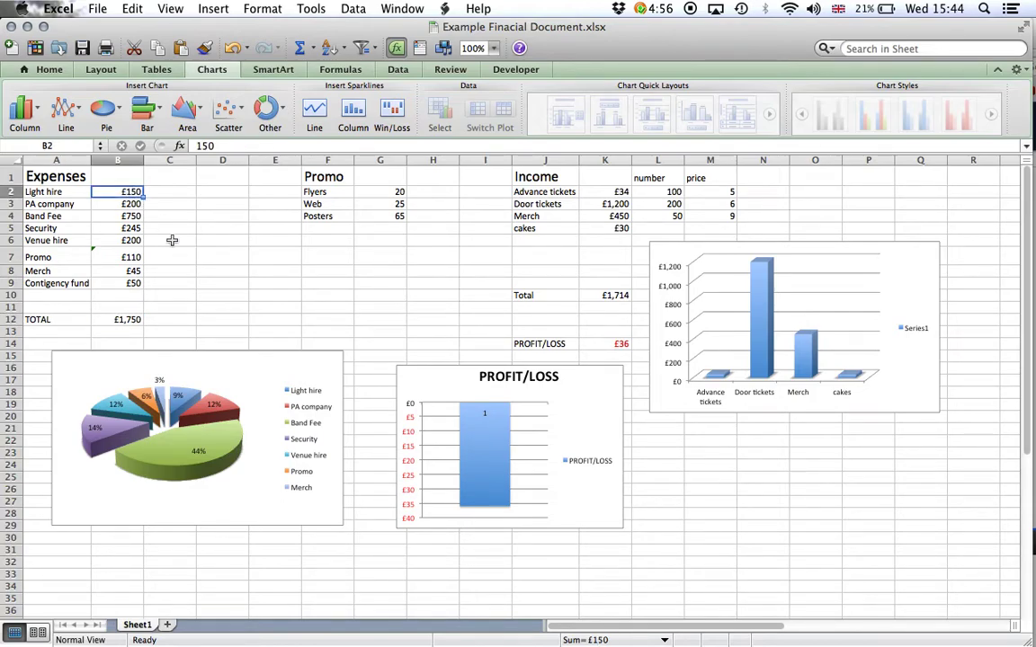
type("200")
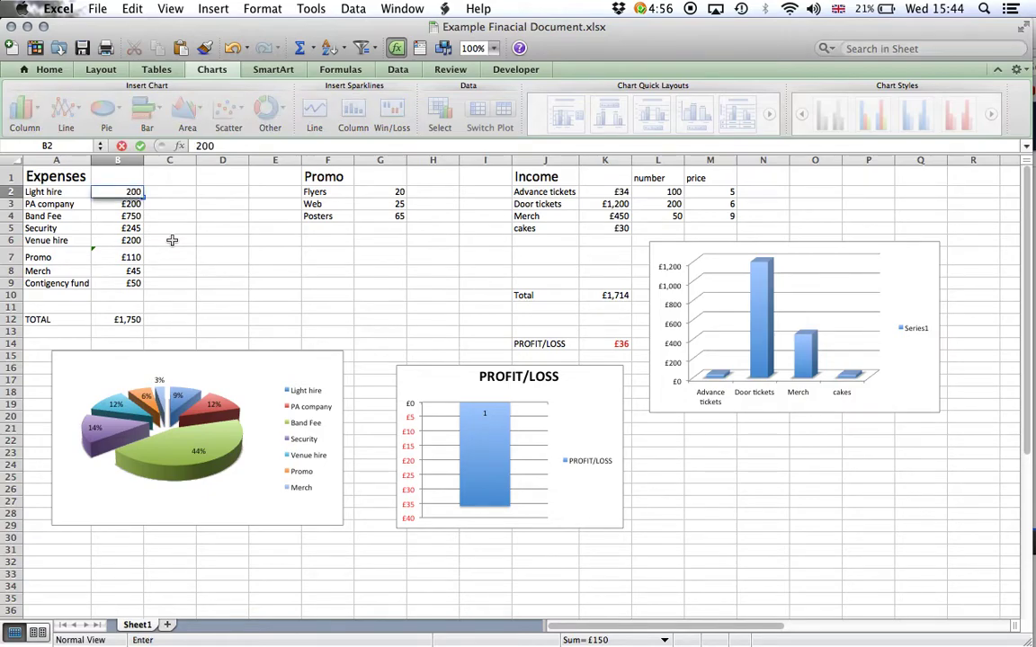
key("Return")
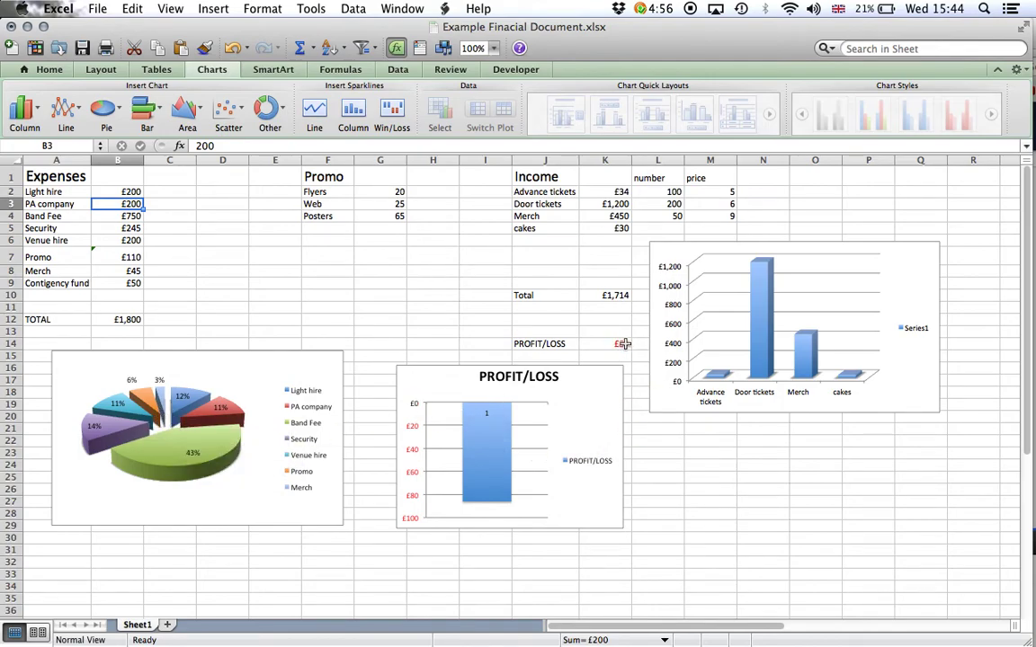
Clear the expenses TOTAL in B12 and re-enter it as the formula =sum(B2:B9).
mouse_move(506, 455)
left_click(128, 320)
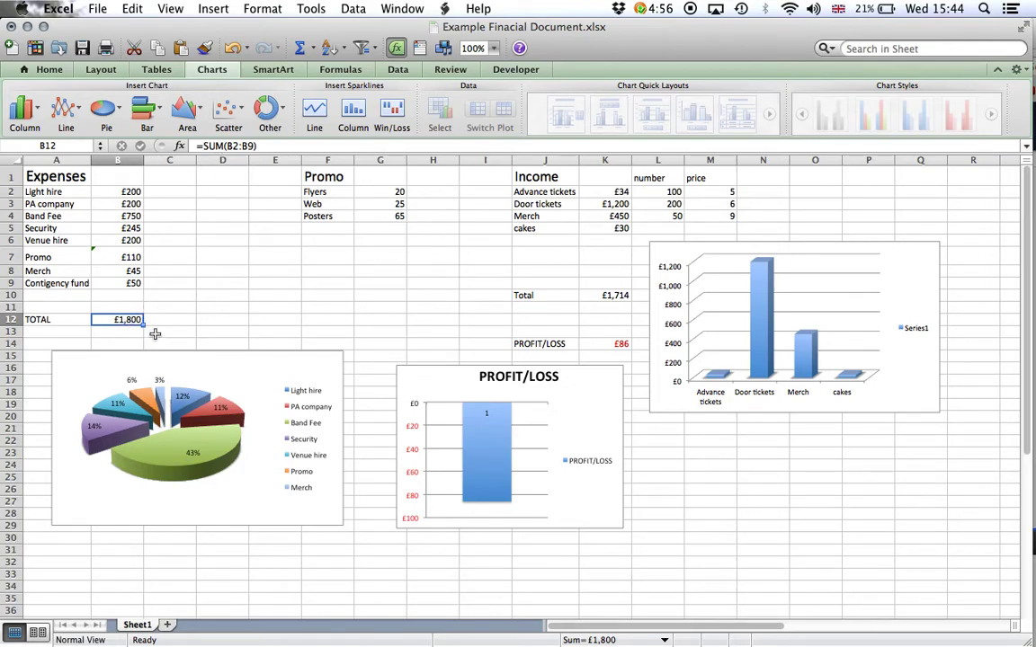
key("BackSpace")
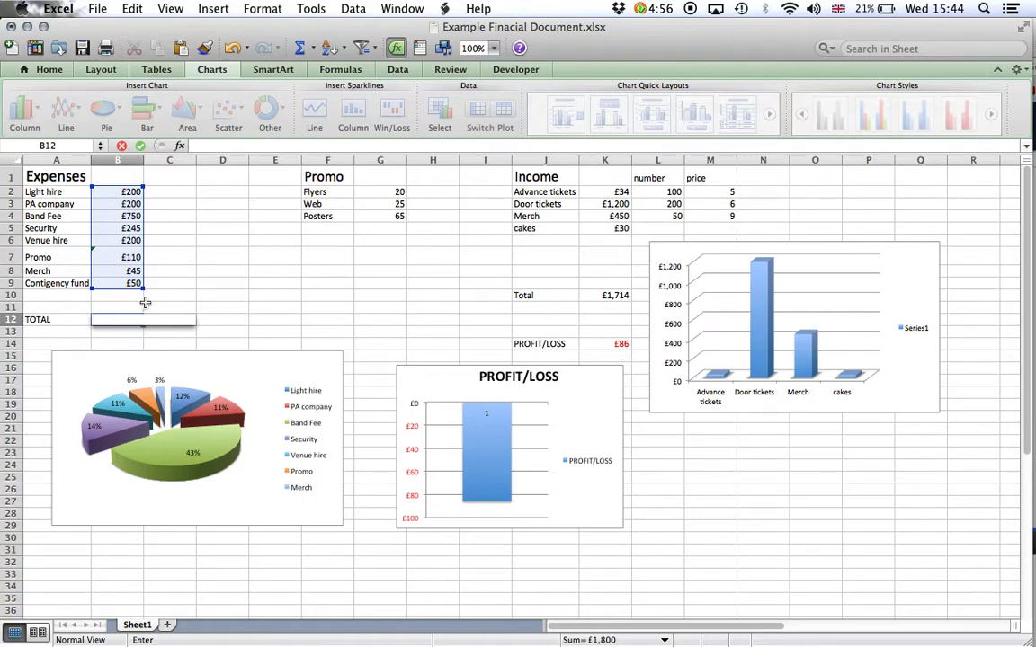
left_click(146, 307)
left_click(108, 319)
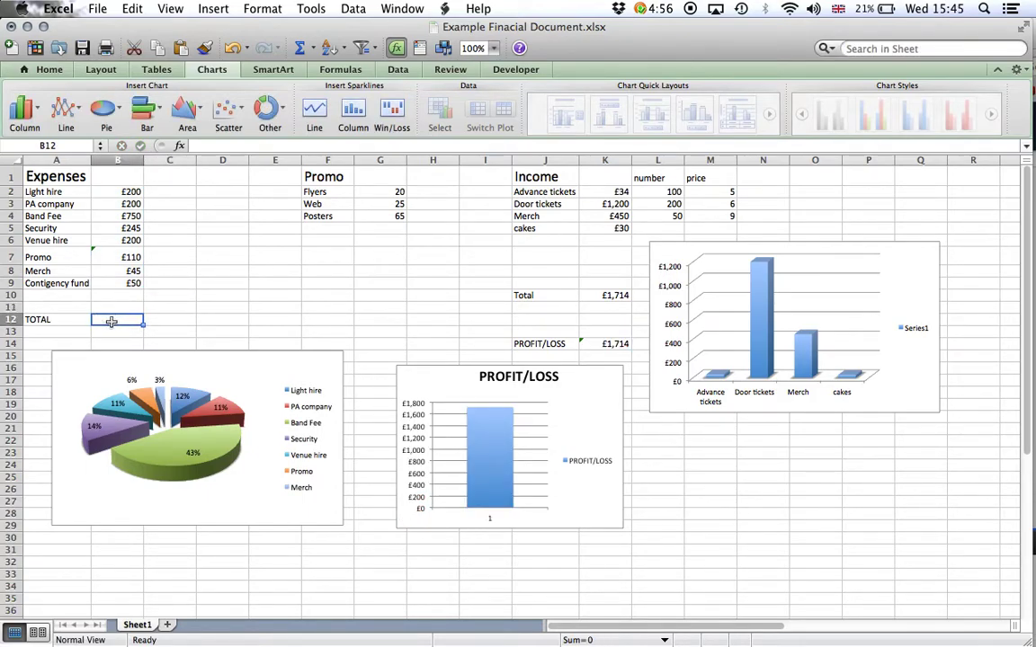
type("=sum")
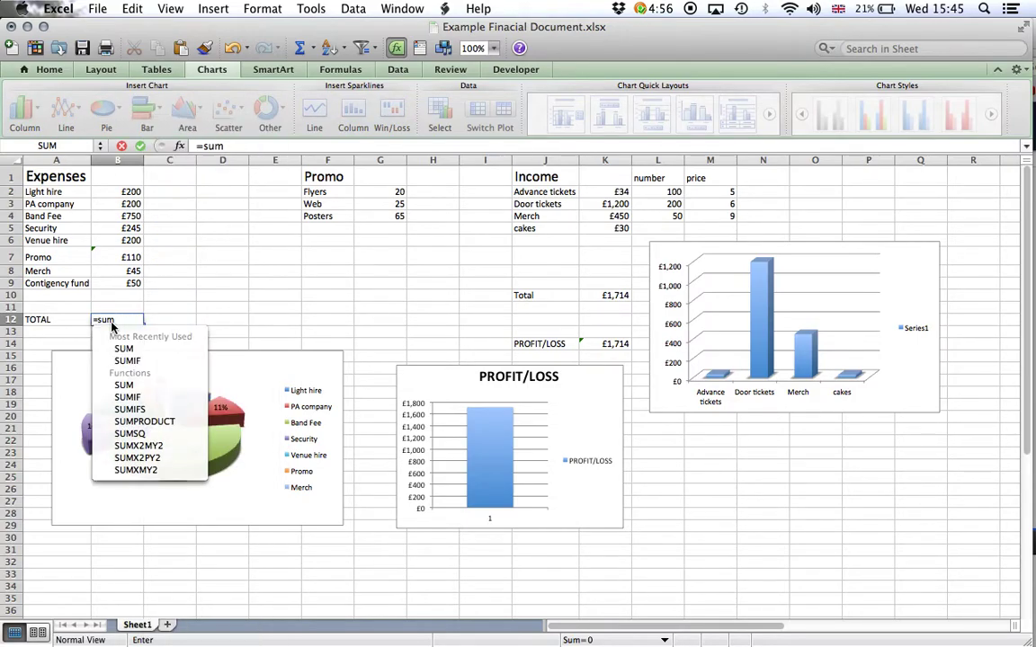
type("(")
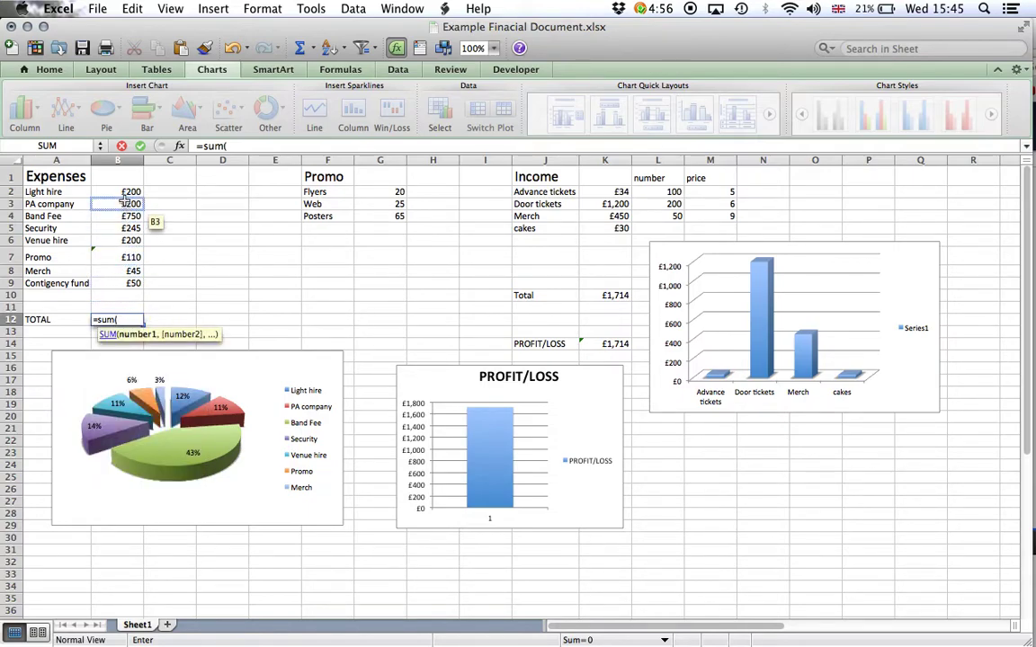
left_click(130, 192)
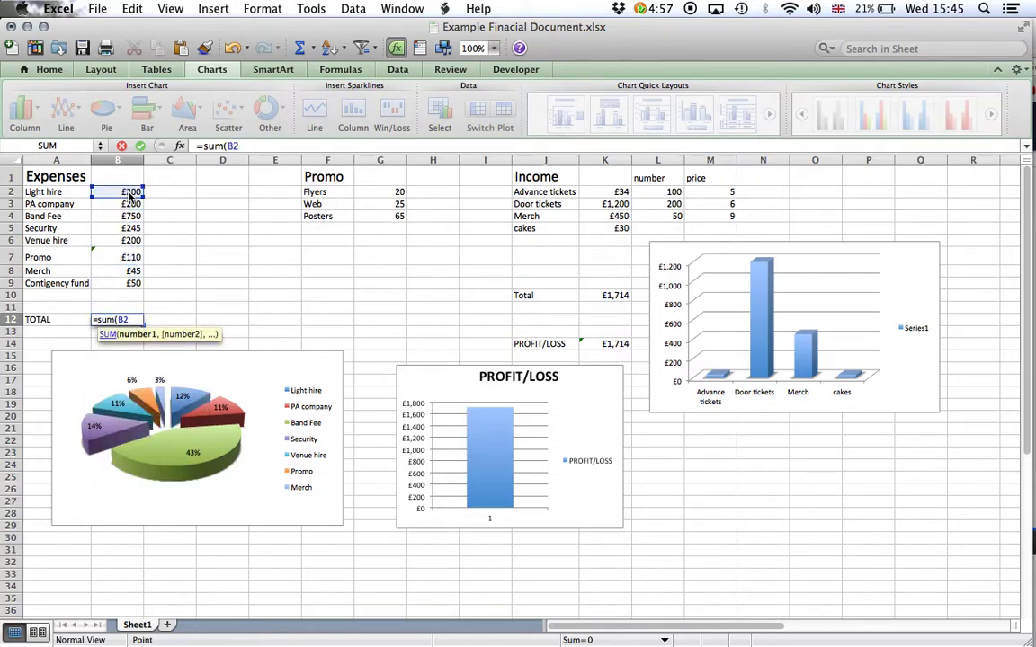
left_click_drag(131, 198, 134, 287)
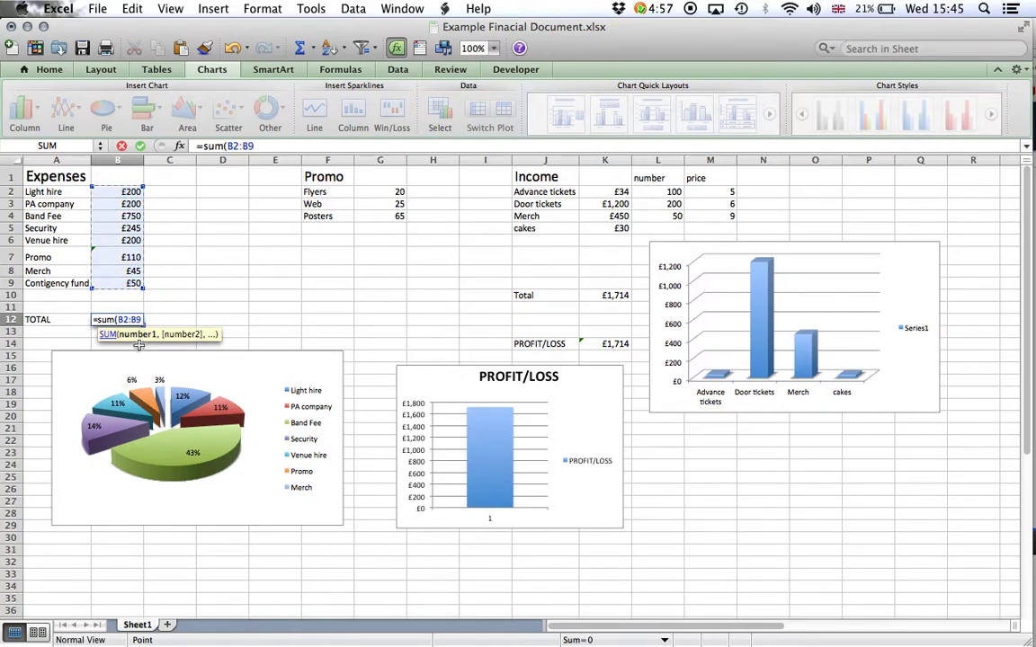
type(")")
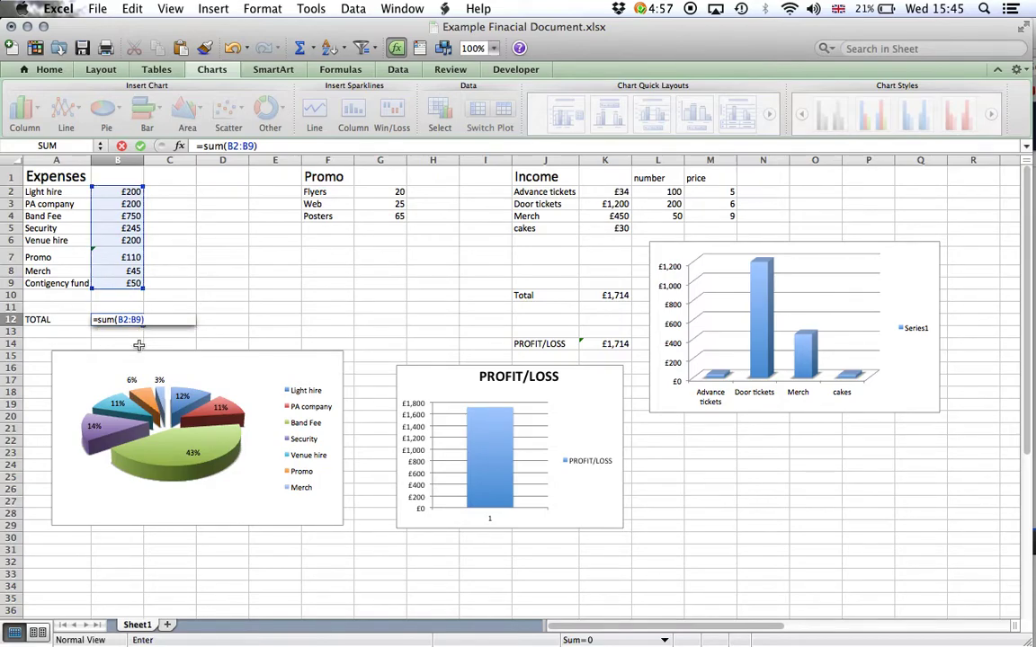
key("Return")
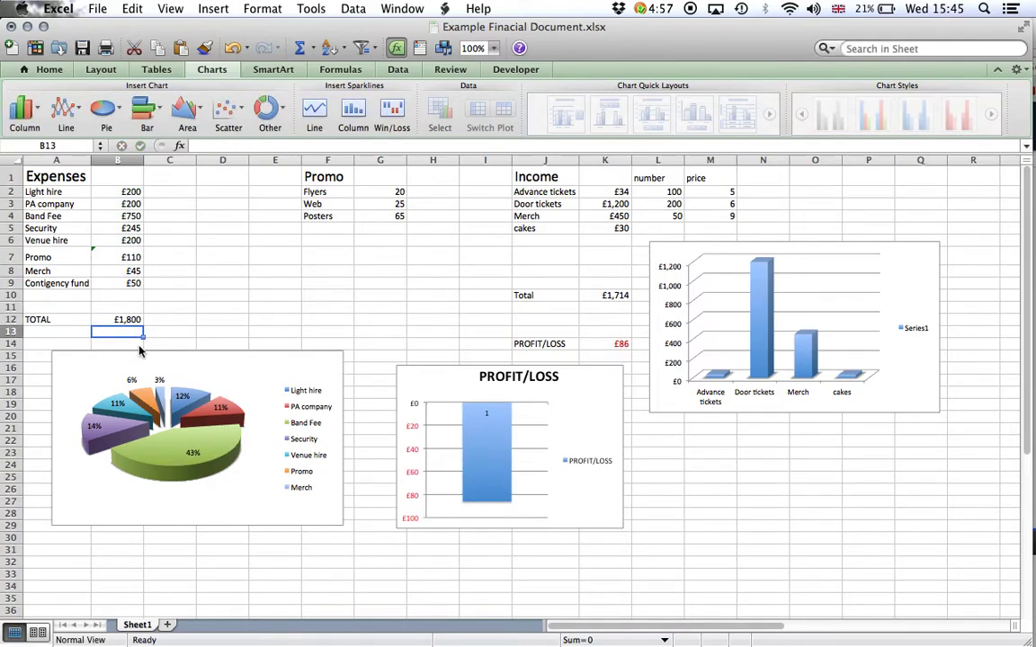
Examine the formulas and source ranges behind the expenses TOTAL in B12 and the Promo cost in B7.
left_click(124, 322)
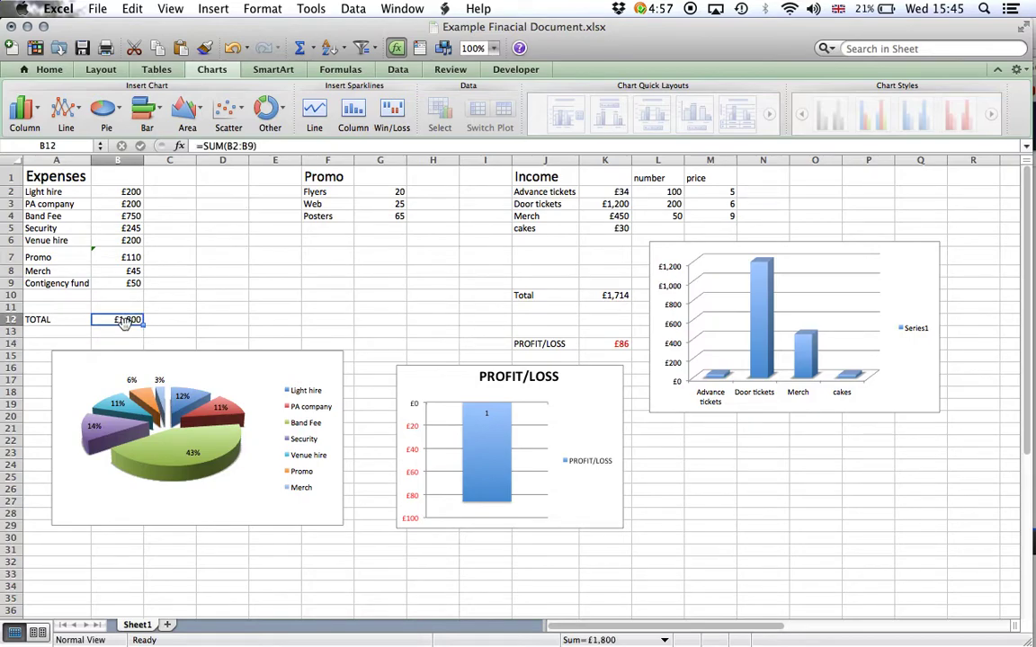
double_click(124, 321)
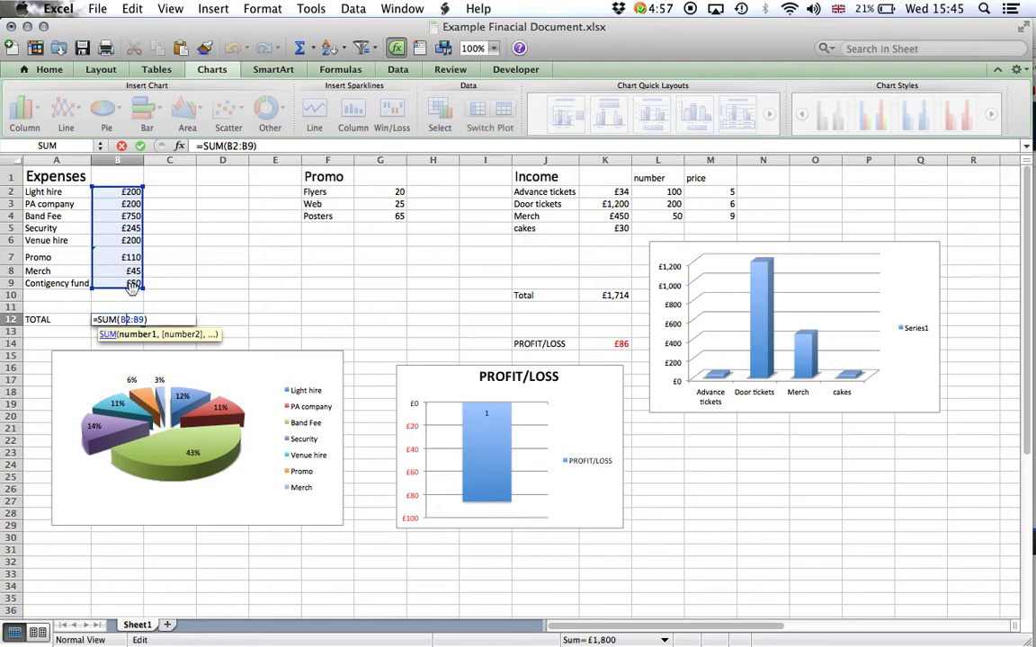
key("Escape")
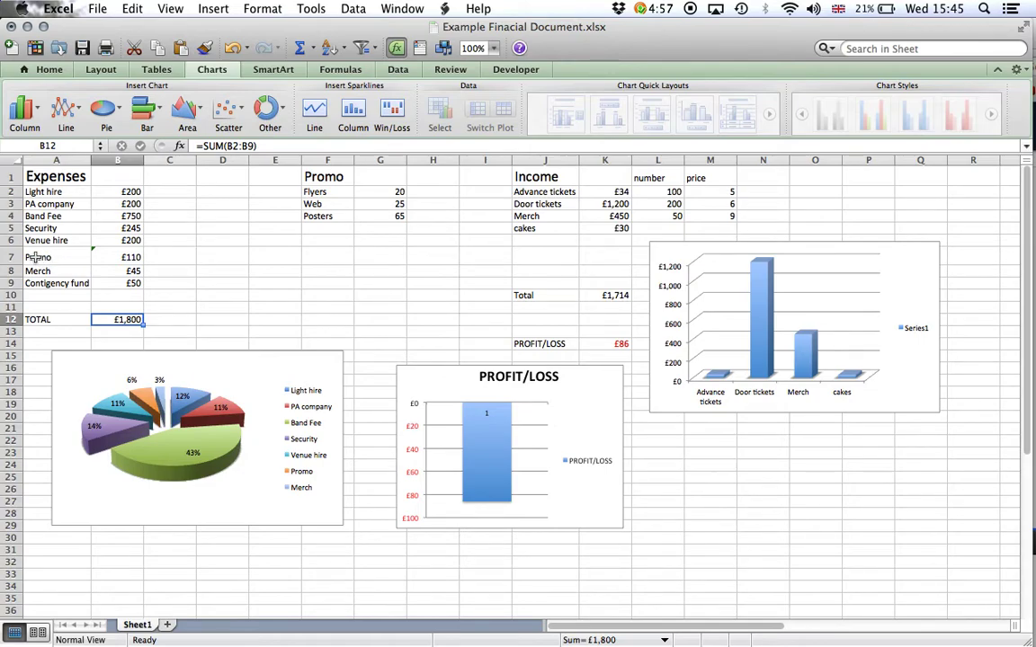
left_click(123, 259)
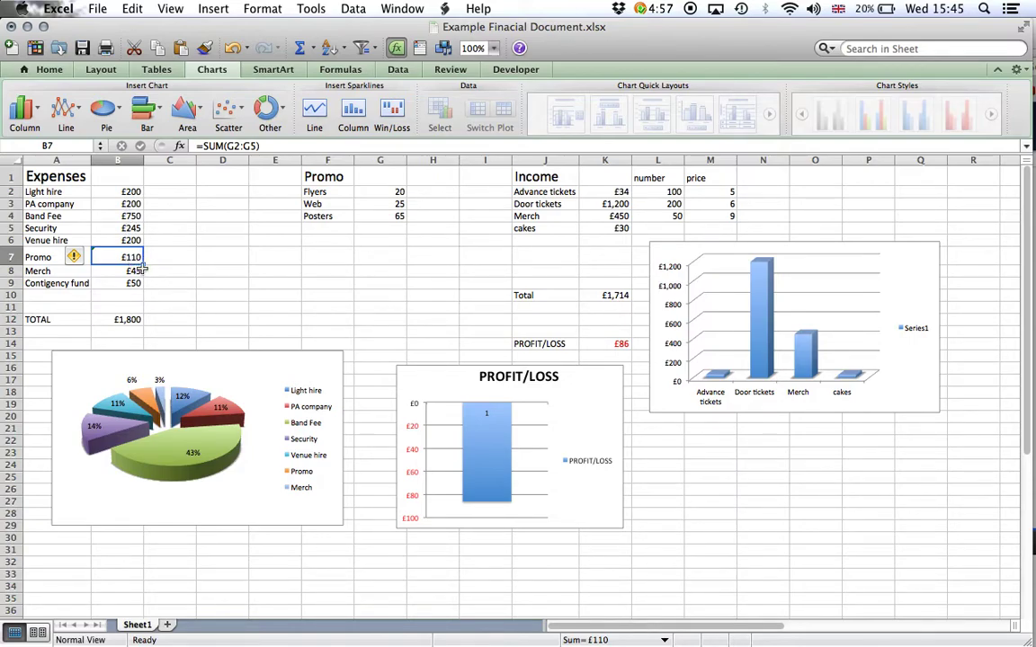
double_click(131, 258)
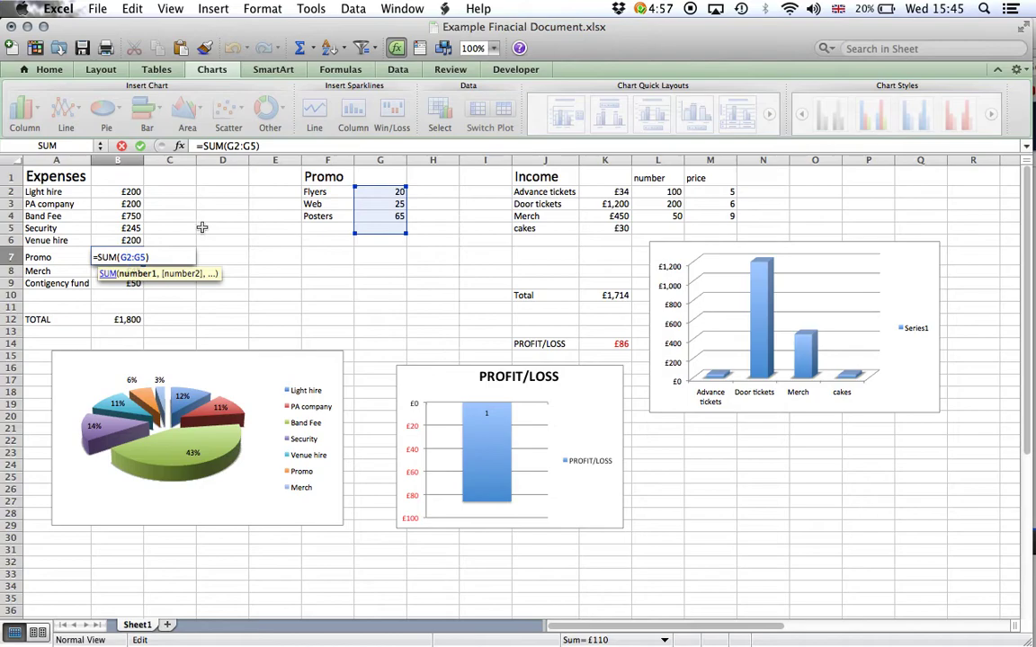
key("Return")
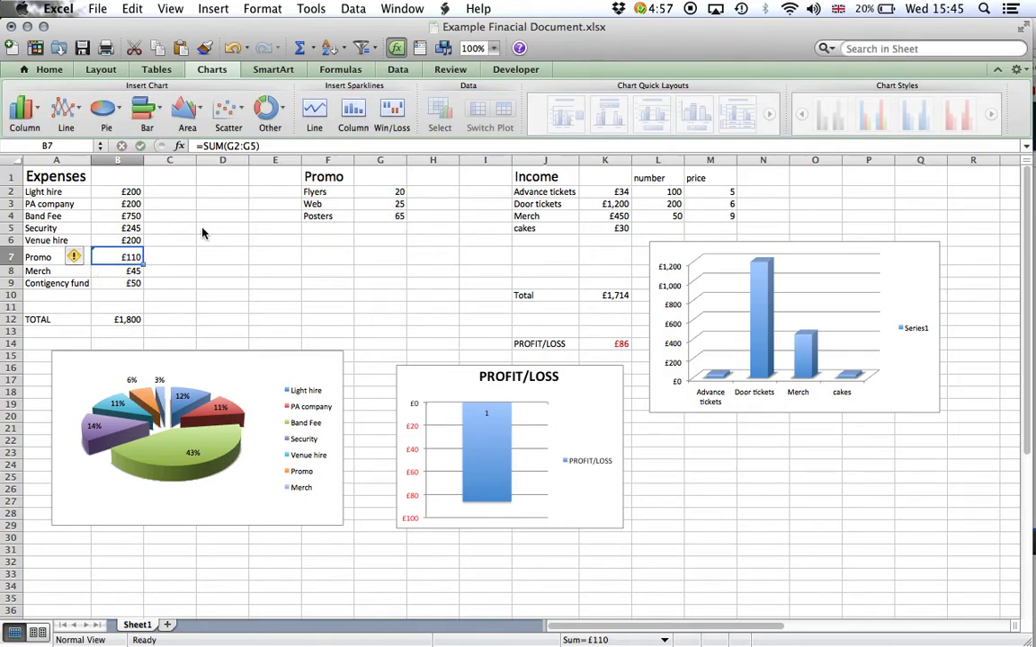
Set the Flyers cost in the Promo table to 35.
left_click(401, 189)
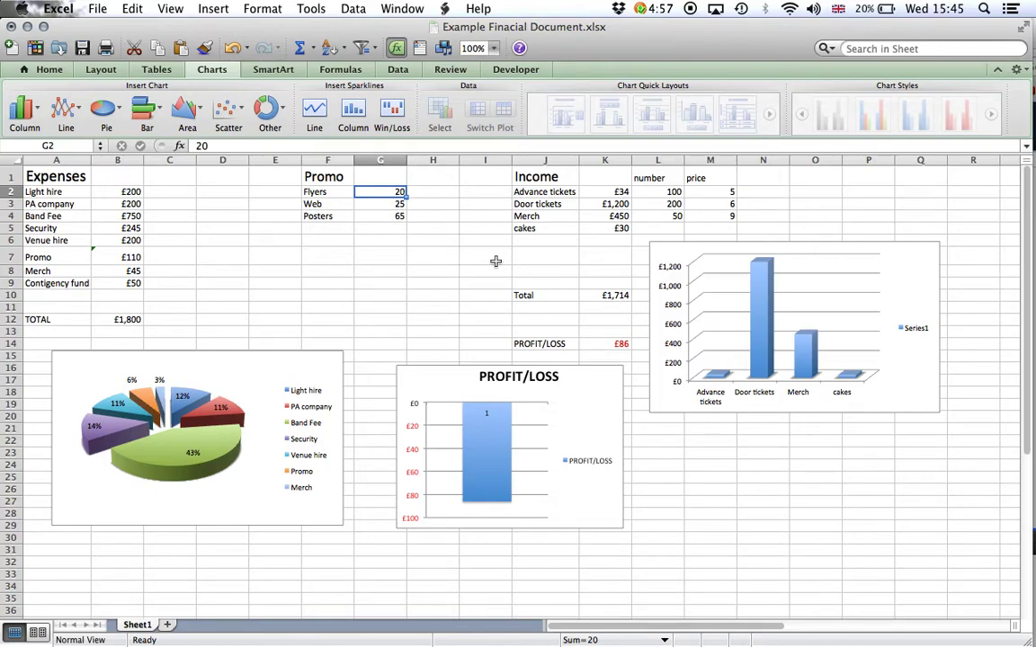
type("35")
key("Return")
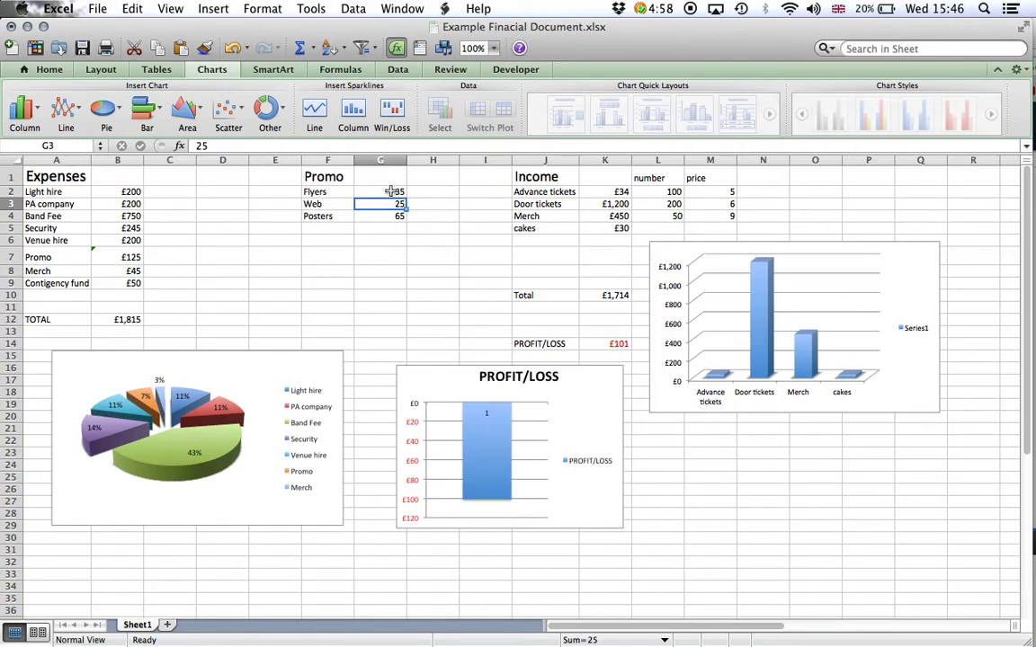
Format the Promo costs in G2:G4 as Currency with no decimal places.
left_click_drag(393, 192, 393, 217)
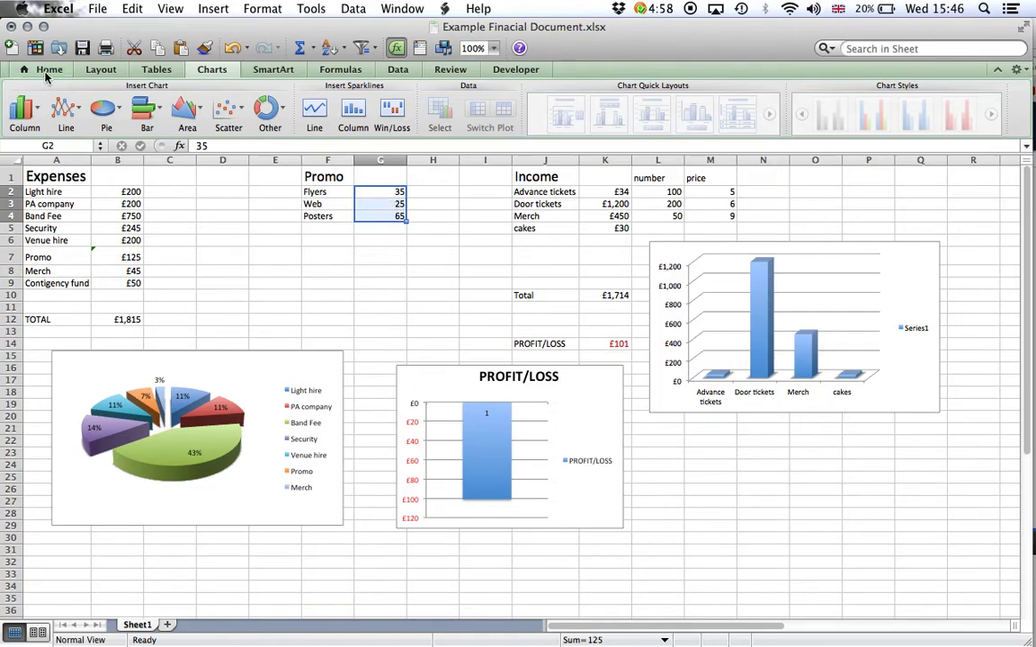
left_click(46, 71)
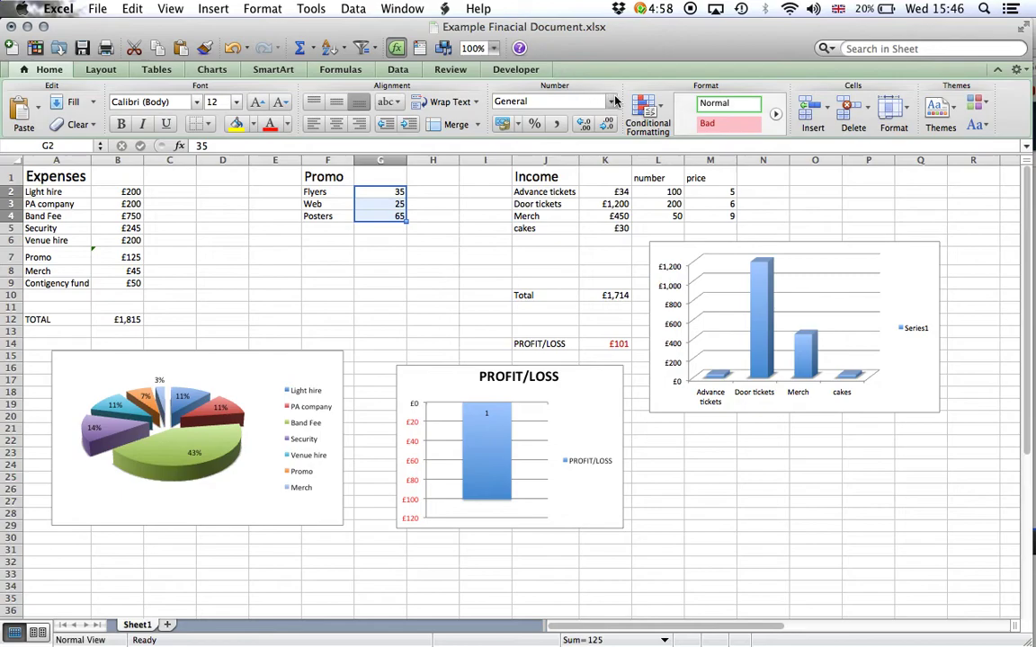
left_click(610, 105)
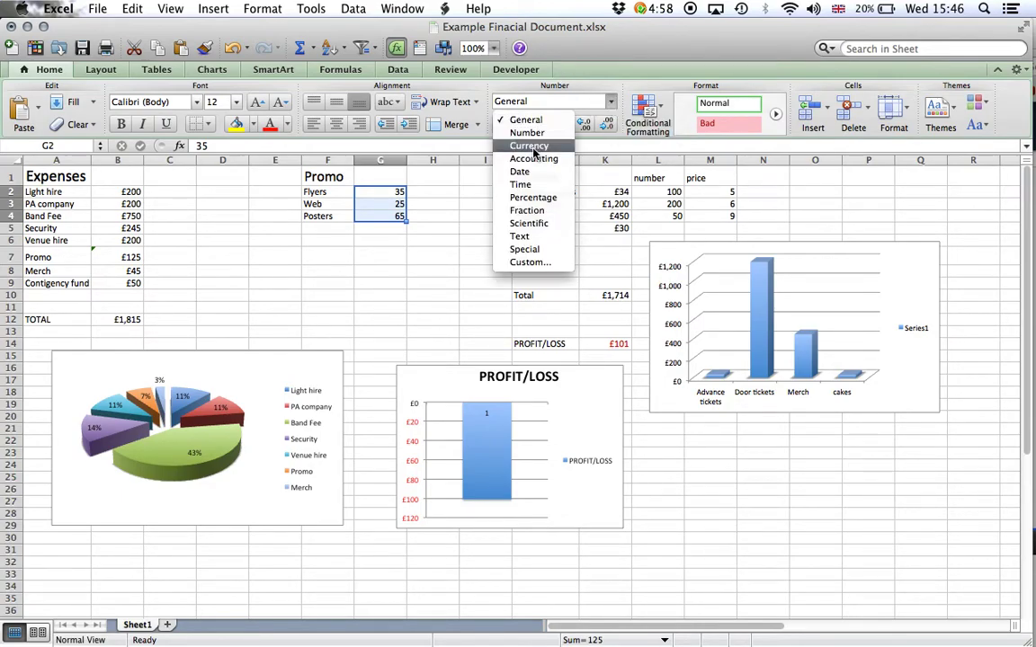
left_click(533, 146)
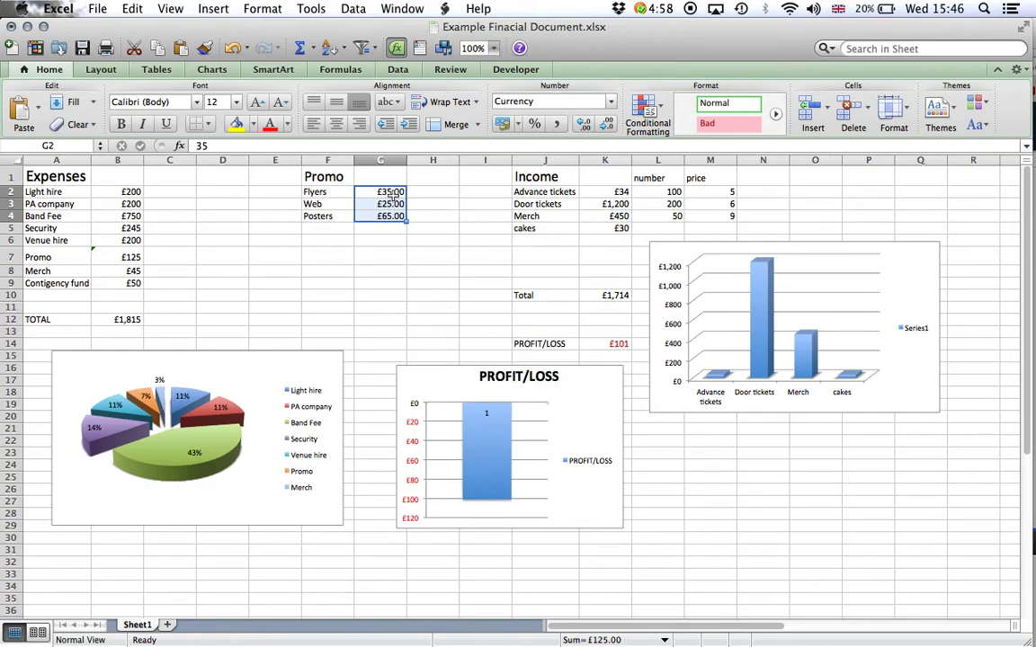
left_click(604, 124)
left_click(604, 124)
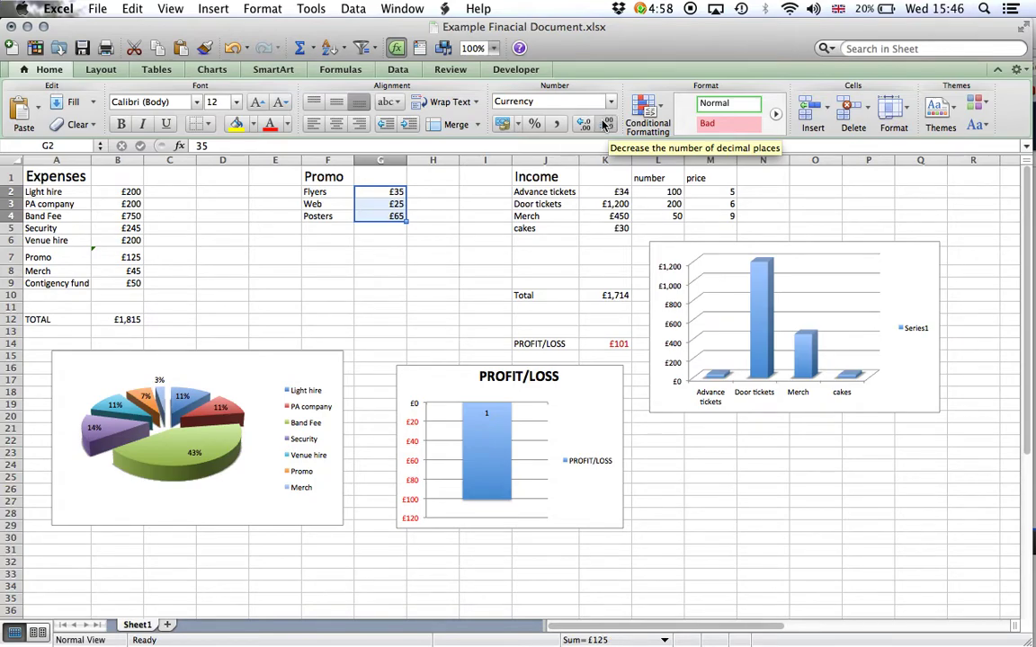
left_click(471, 215)
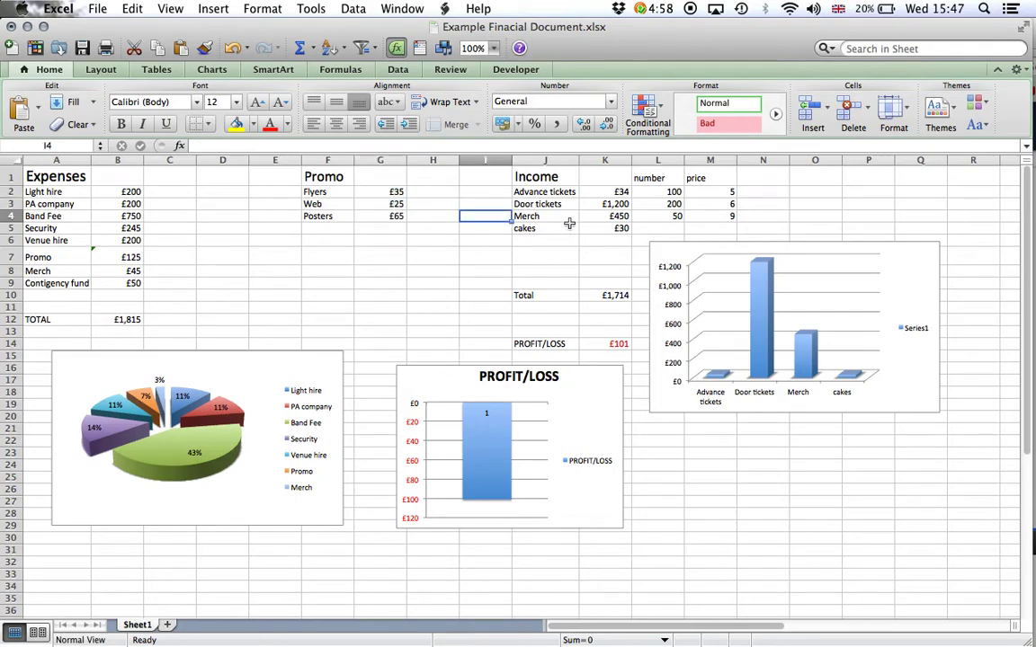
Examine the PROFIT/LOSS formula in K14 and the cells it refers to.
left_click(619, 345)
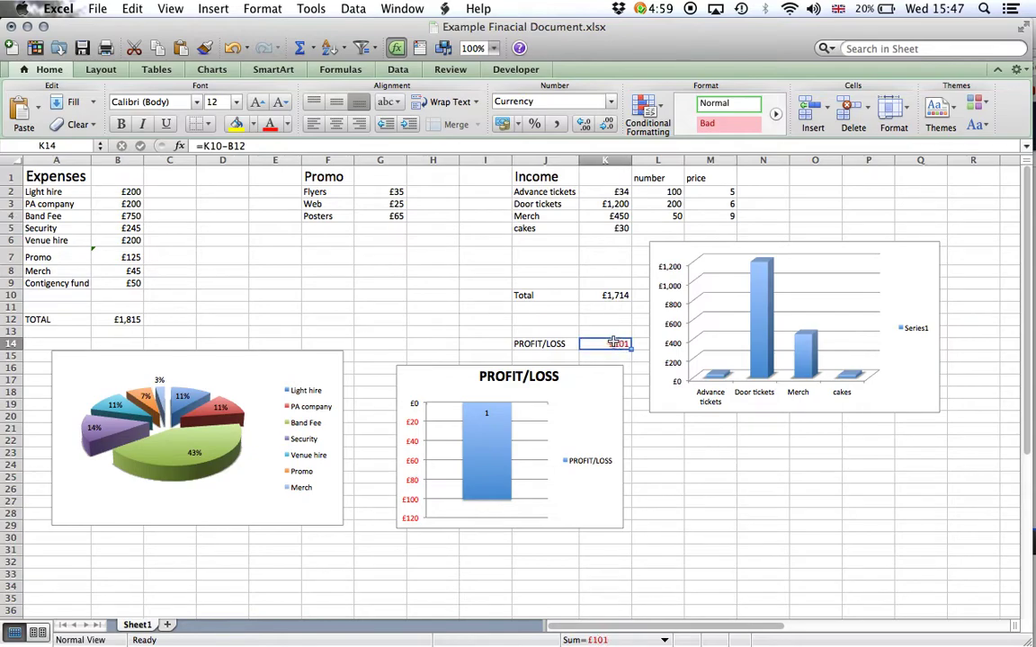
double_click(618, 345)
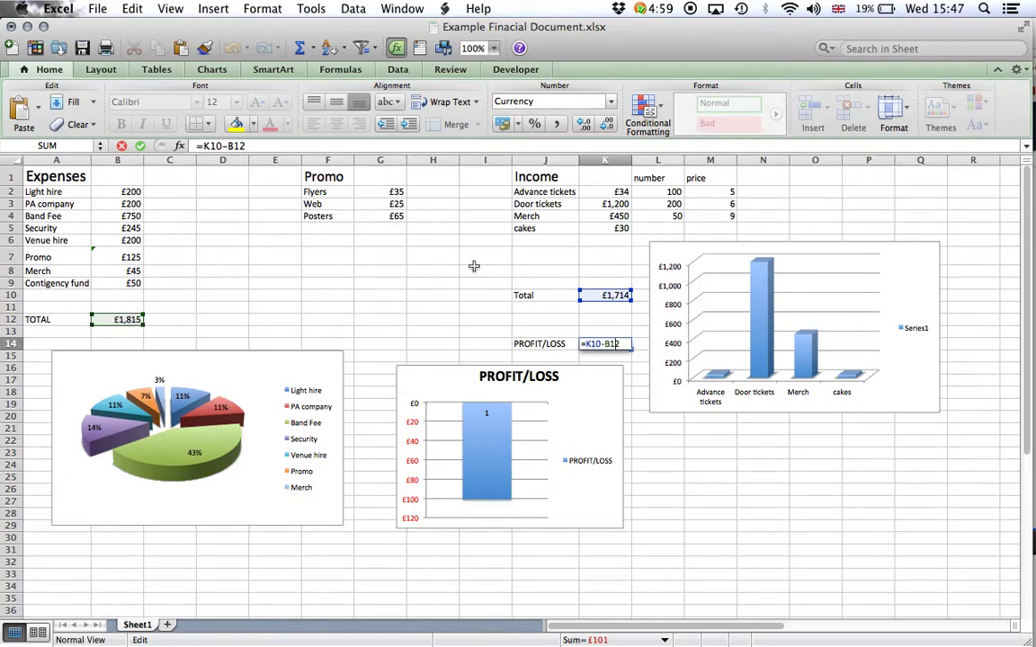
key("Return")
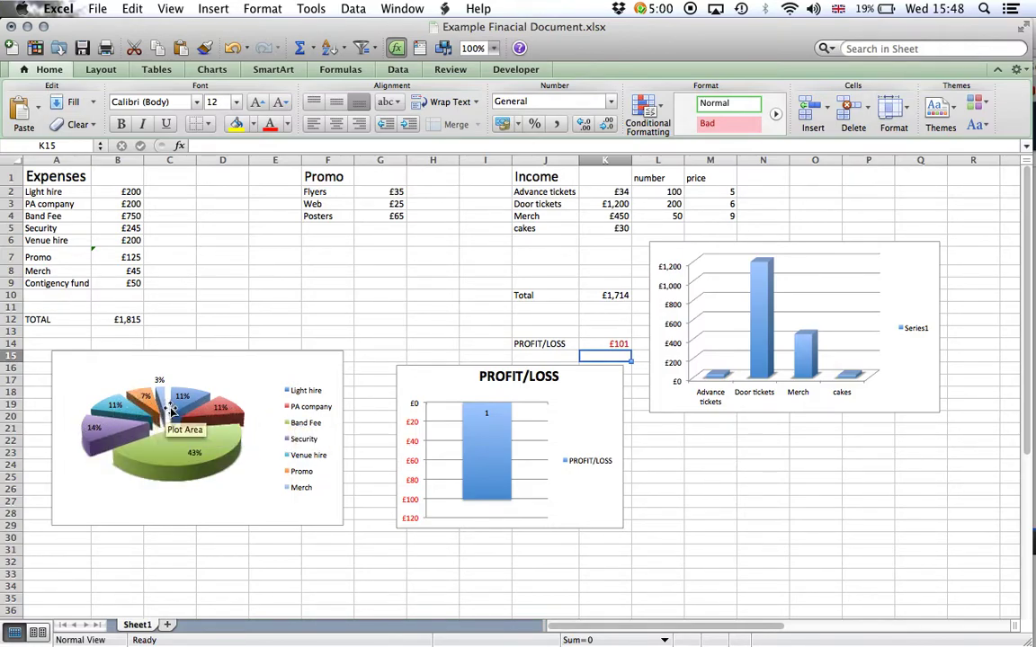
Delete the expenses pie chart below the Expenses table.
left_click(255, 395)
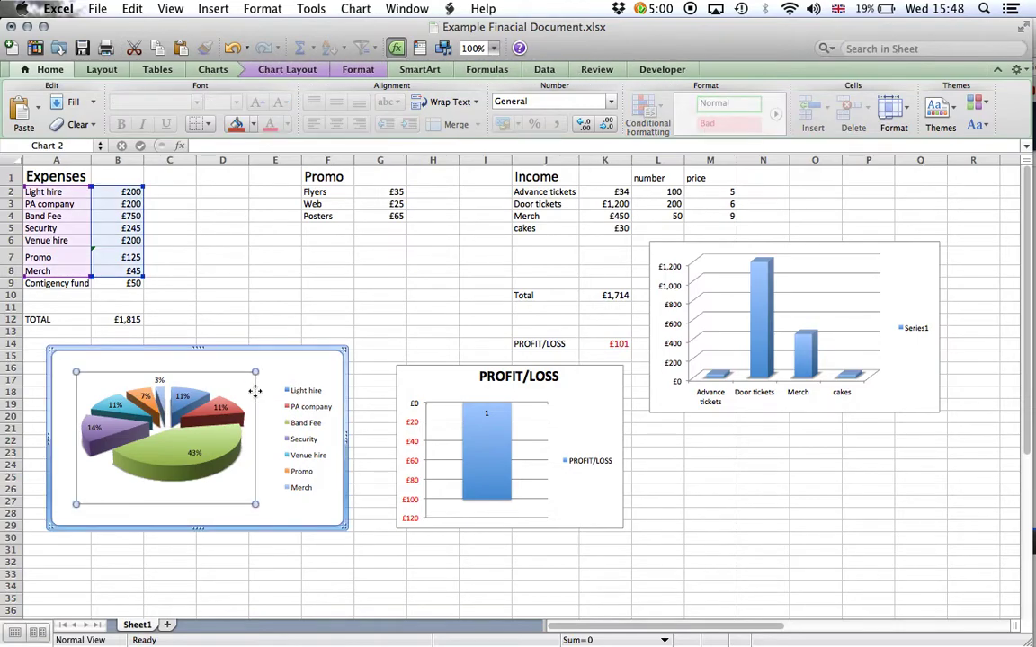
left_click(287, 377)
key("Delete")
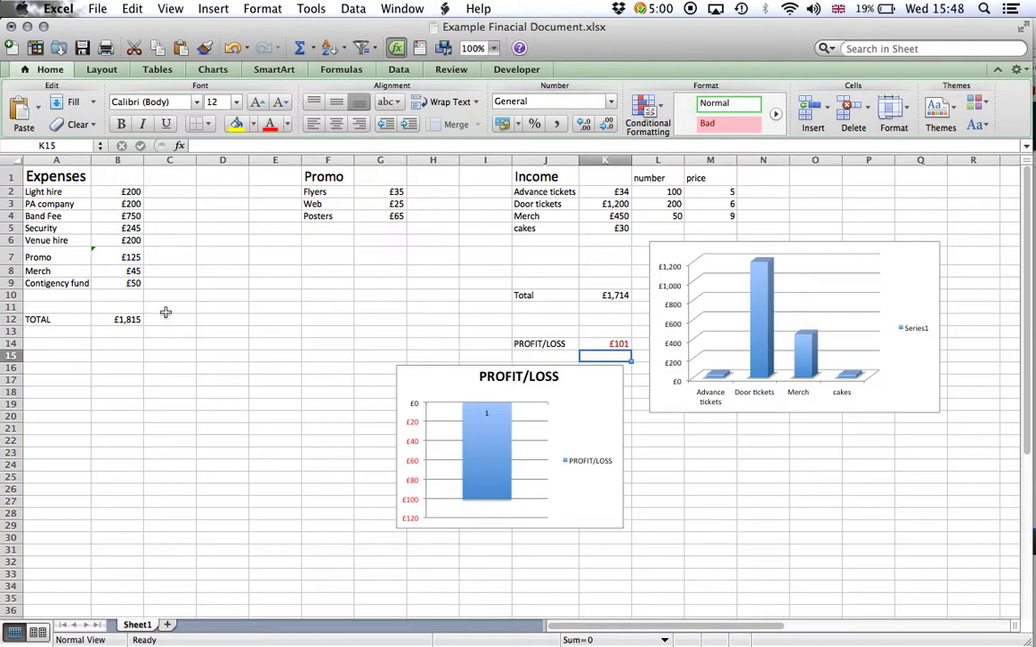
Insert a 3-D Exploded Pie chart of the expenses in A2:B9 and place it below the Expenses table.
left_click(36, 192)
left_click_drag(36, 192, 118, 286)
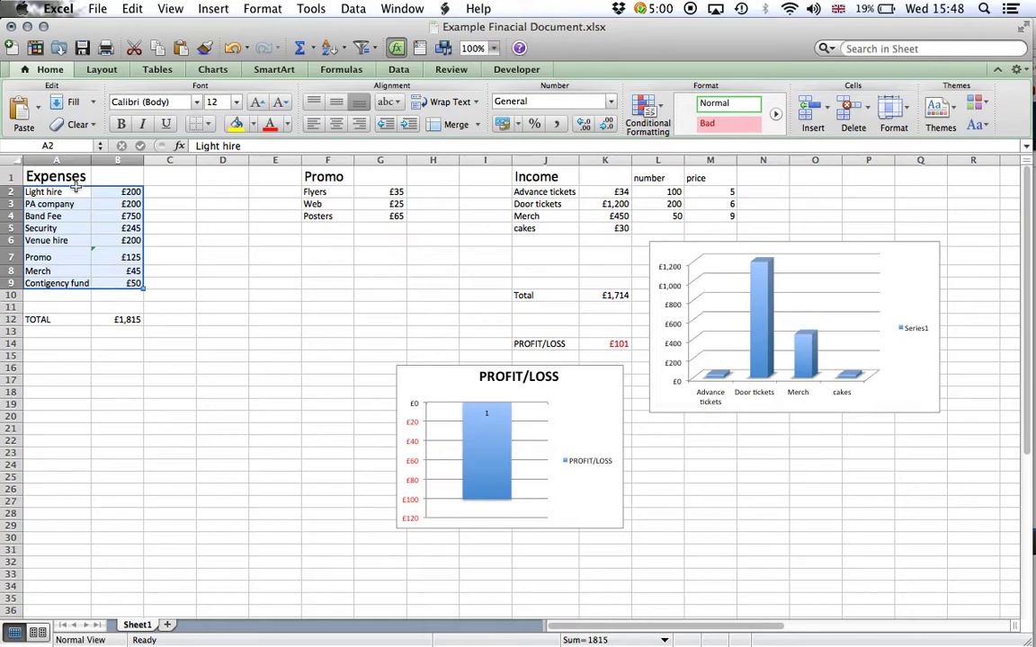
left_click(213, 70)
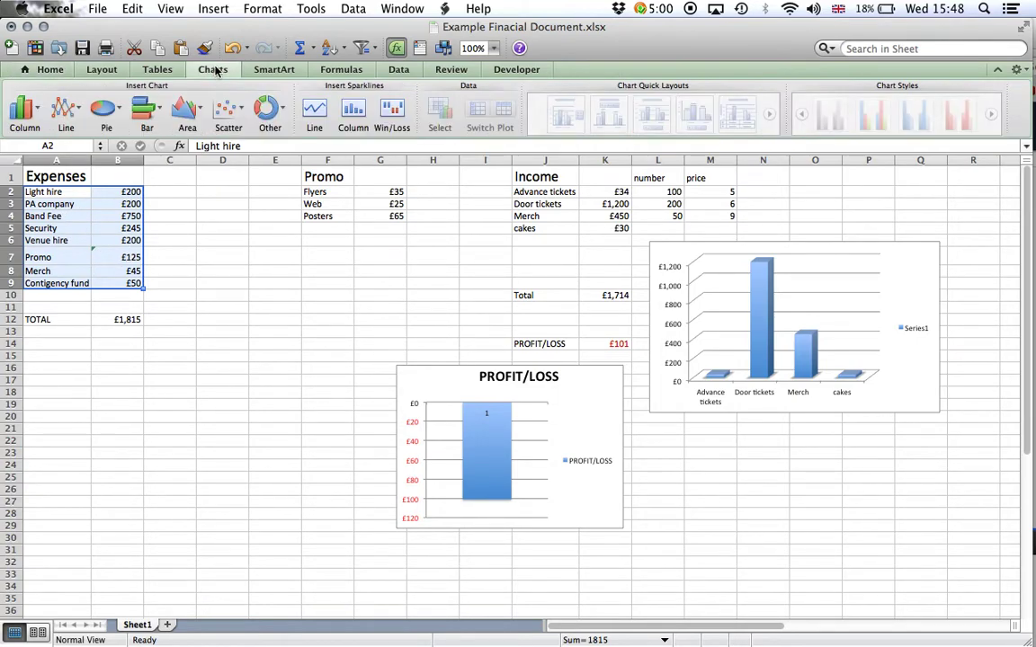
left_click(107, 113)
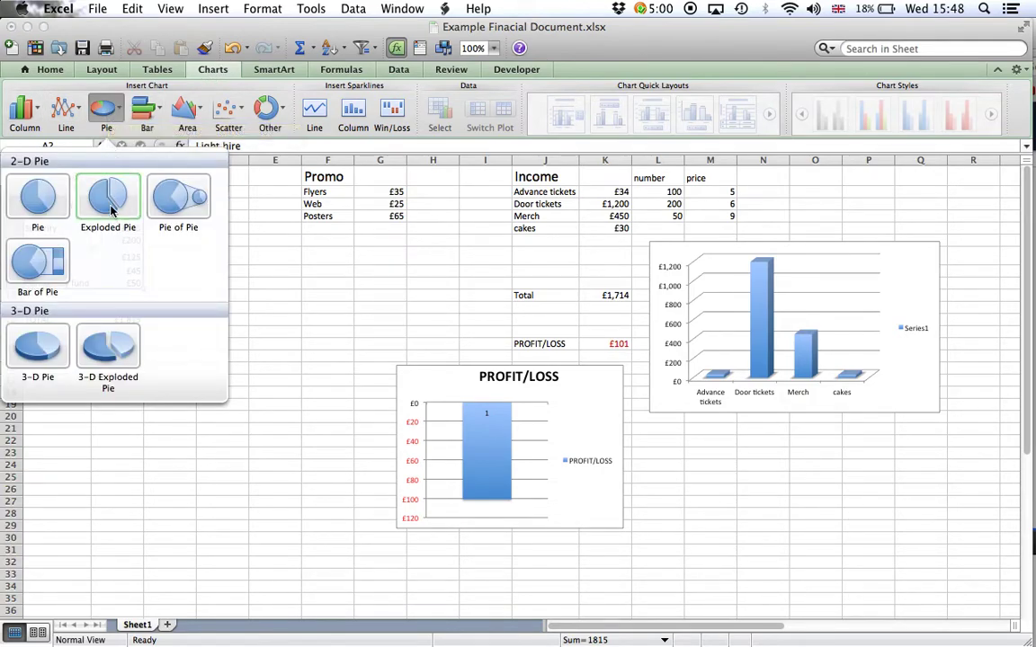
left_click(108, 356)
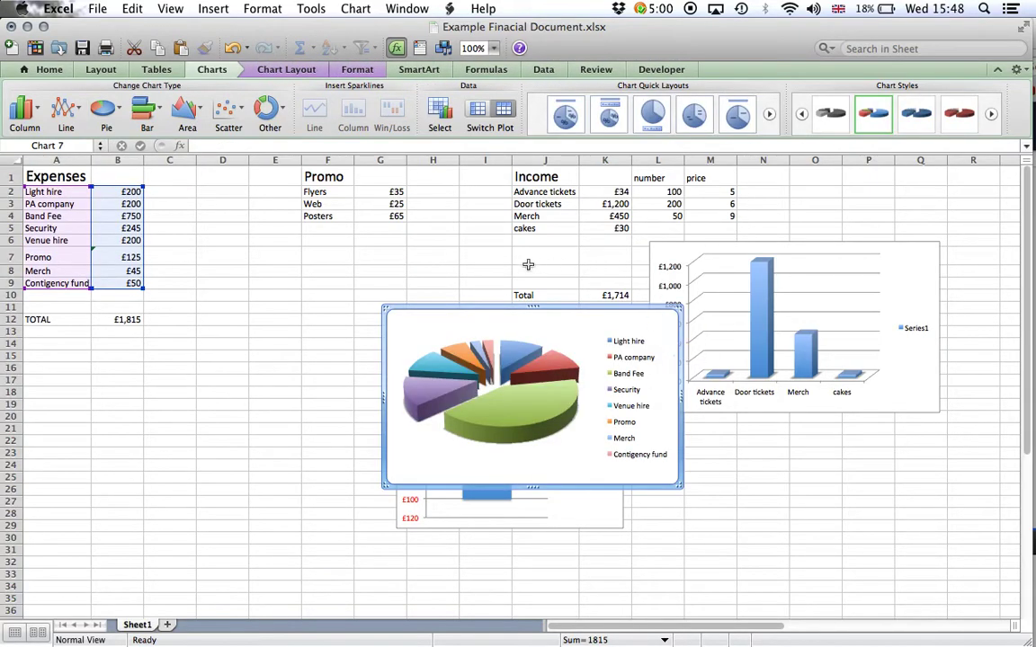
left_click_drag(538, 306, 212, 332)
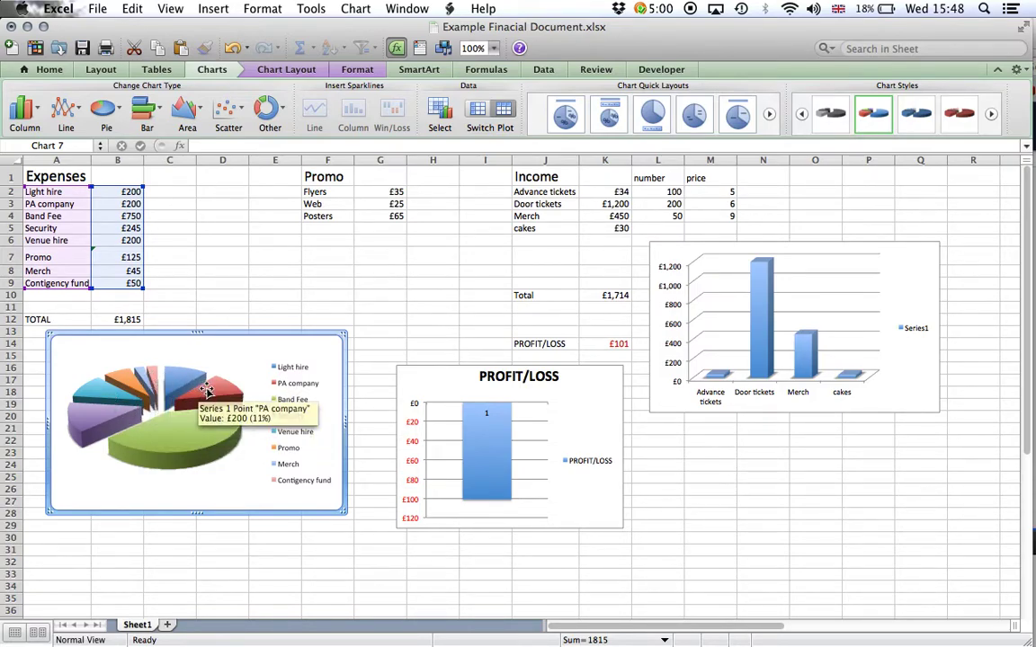
Add data labels to the expenses pie showing Percentage instead of Value, and enlarge the chart down to about row 32.
right_click(177, 435)
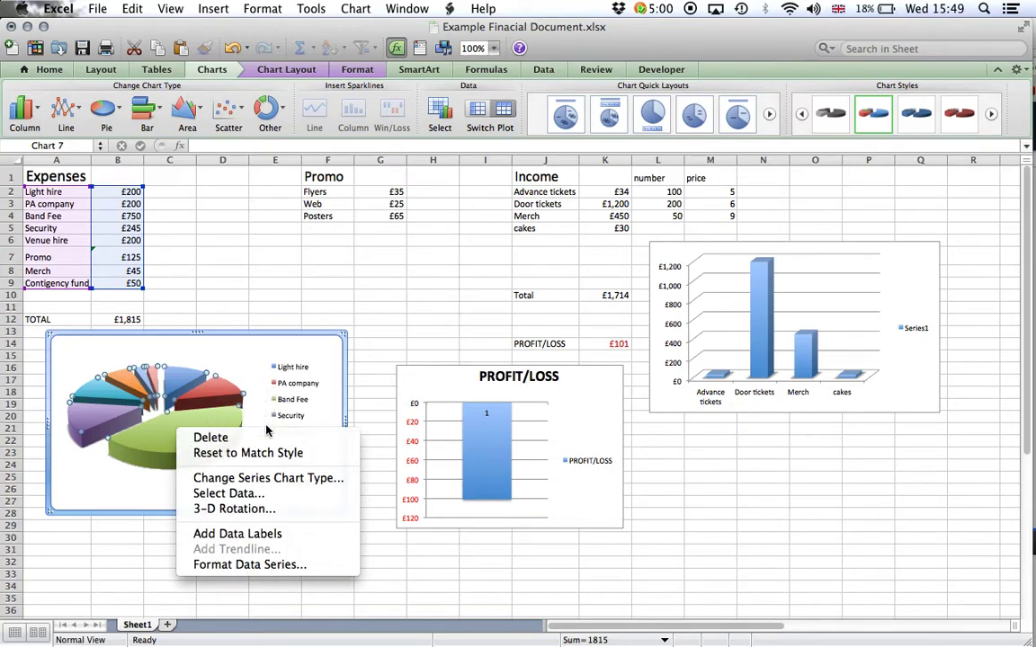
left_click(265, 535)
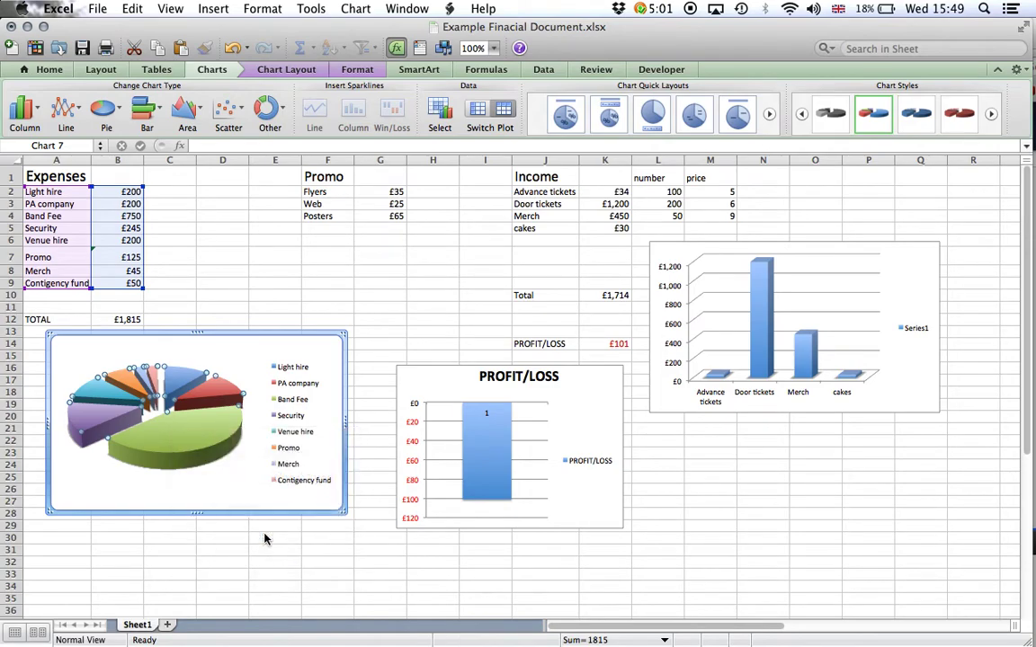
right_click(202, 437)
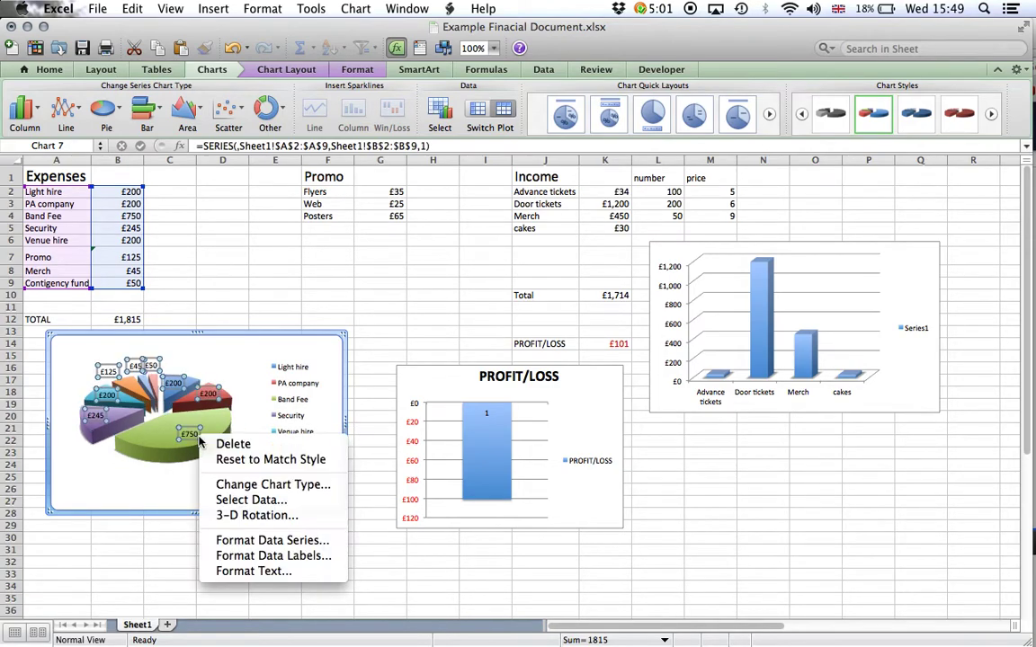
left_click(267, 556)
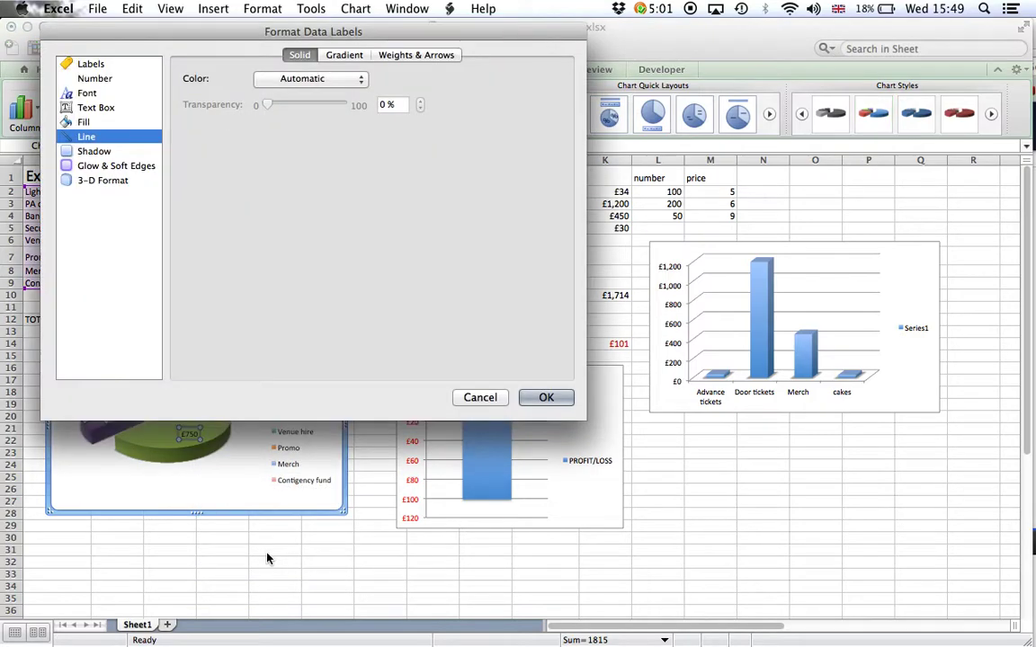
left_click(92, 79)
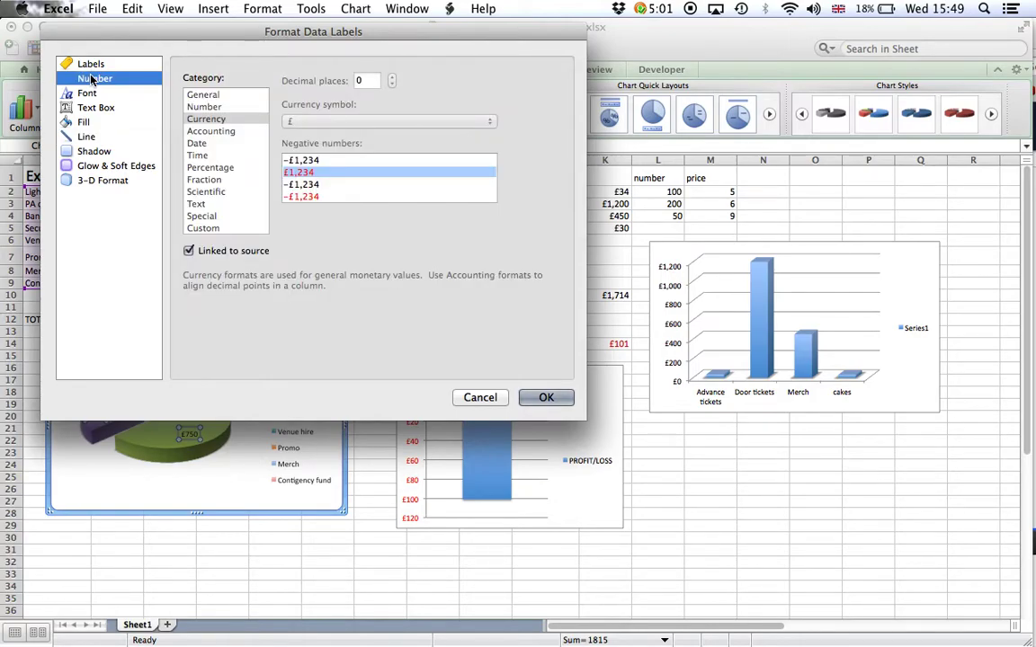
left_click(90, 65)
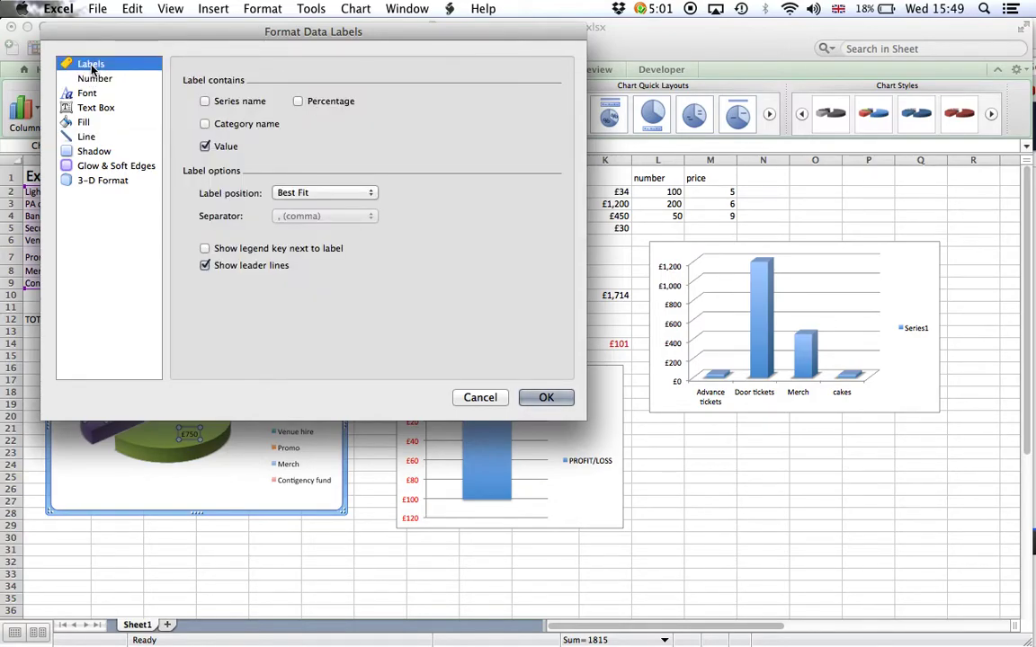
left_click(205, 145)
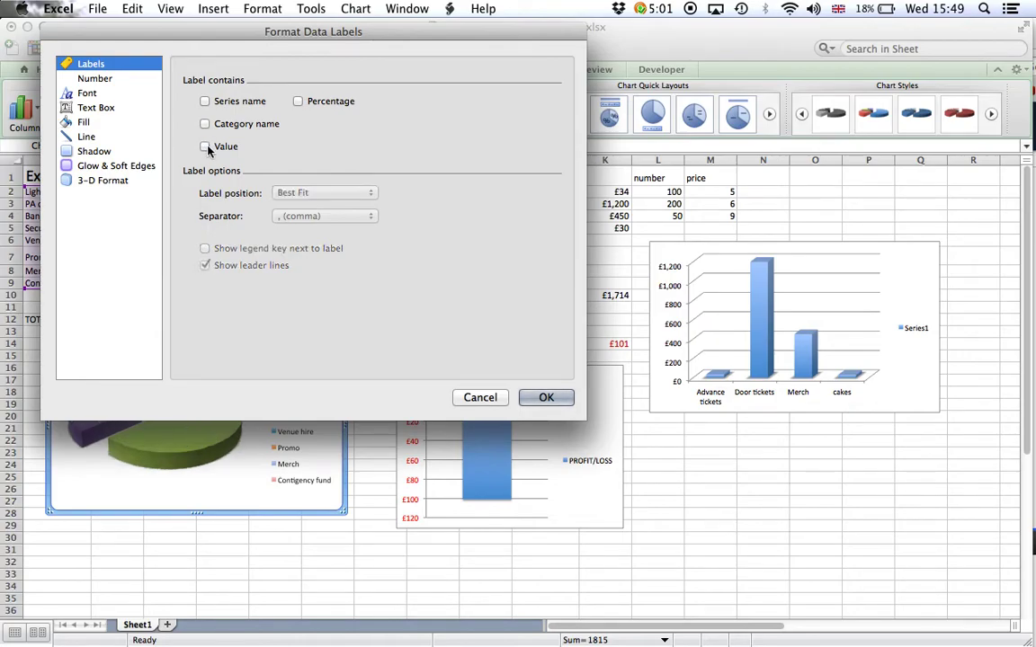
left_click(299, 101)
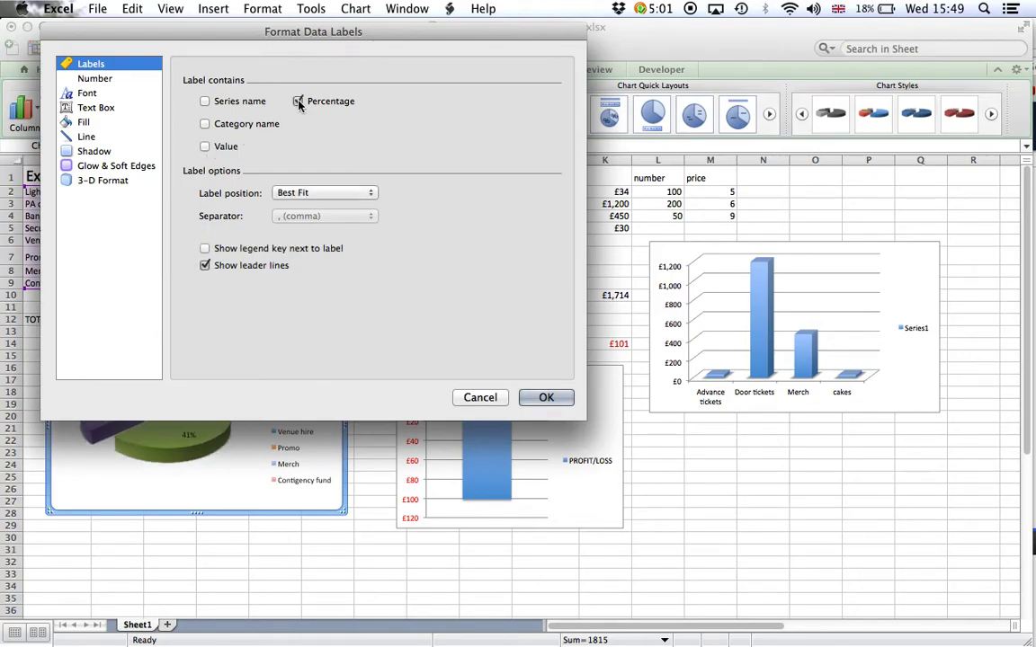
left_click(544, 400)
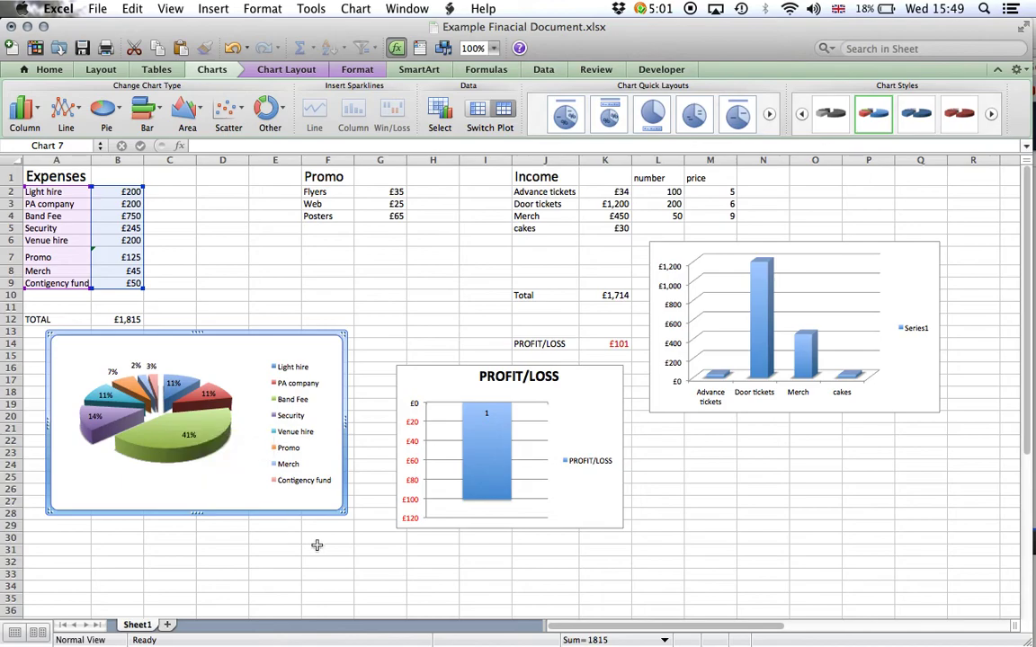
left_click_drag(341, 514, 376, 569)
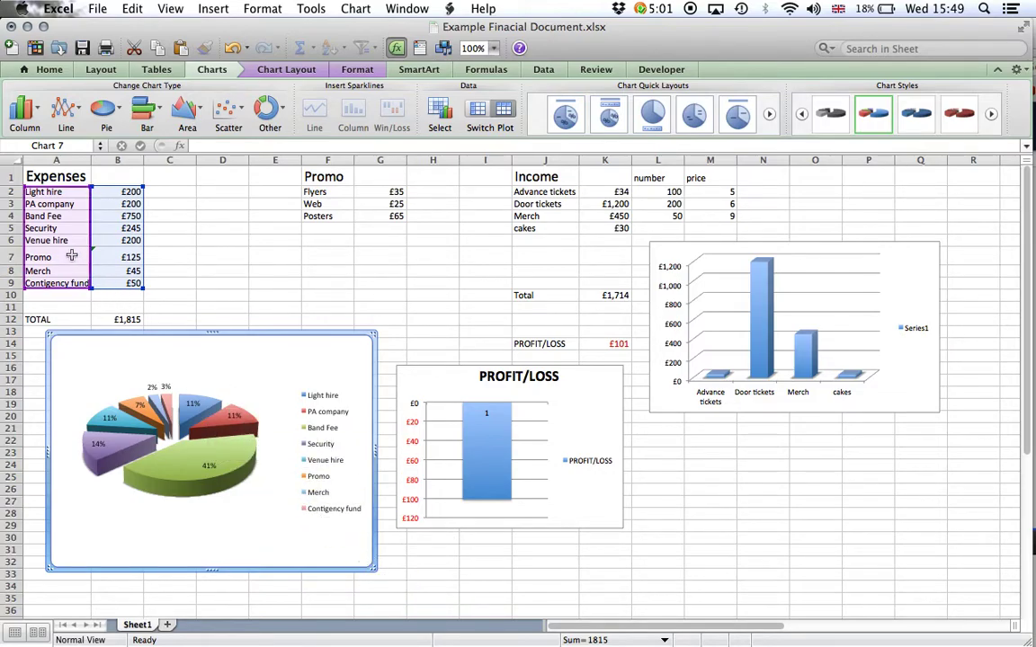
Delete the existing column chart of the Income items.
left_click(724, 365)
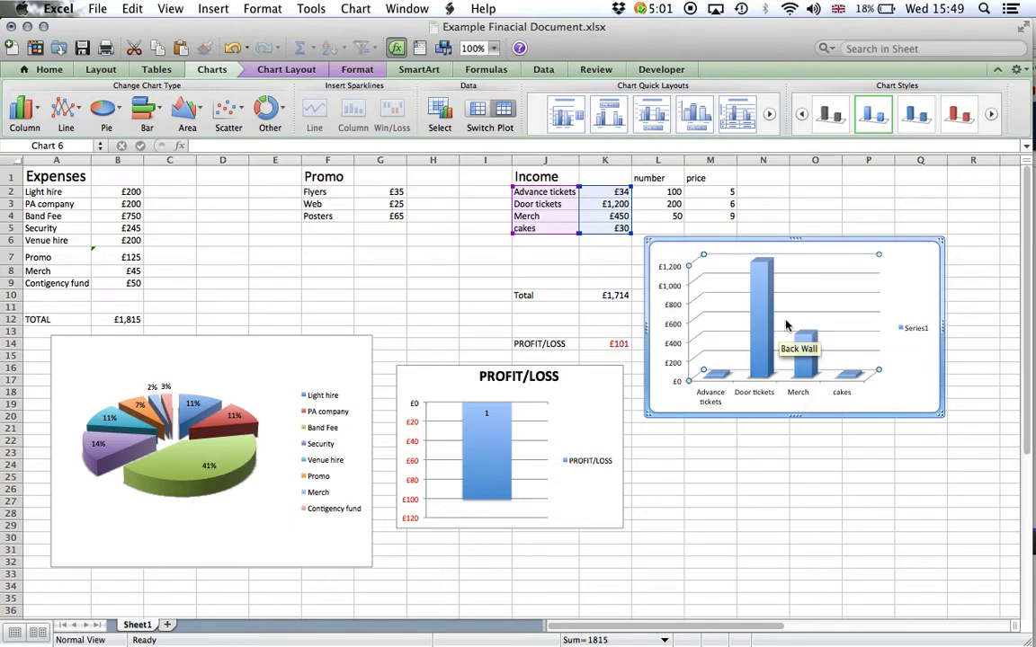
left_click(900, 260)
key("Delete")
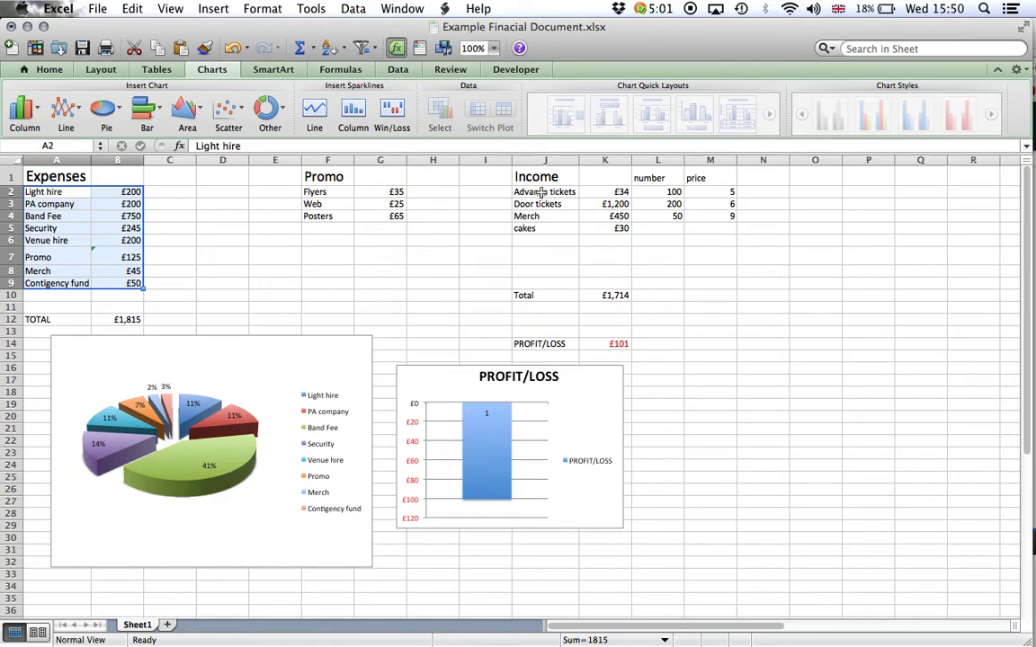
Insert a 3-D Clustered Column chart of the income in J2:K5 and place it beside the PROFIT/LOSS chart.
left_click_drag(544, 192, 589, 228)
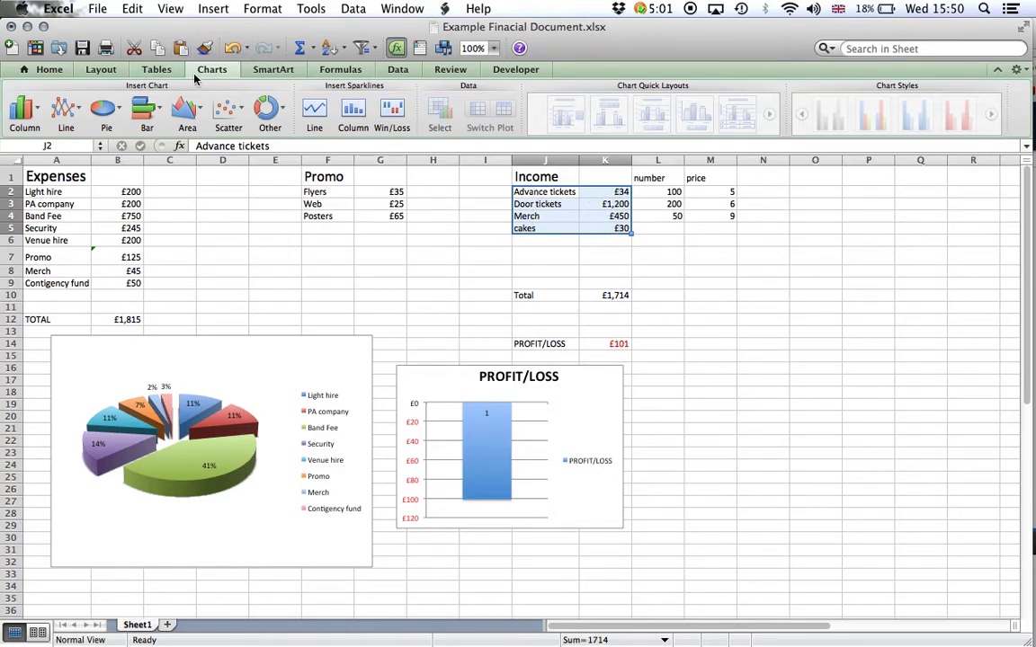
left_click(197, 72)
left_click(214, 72)
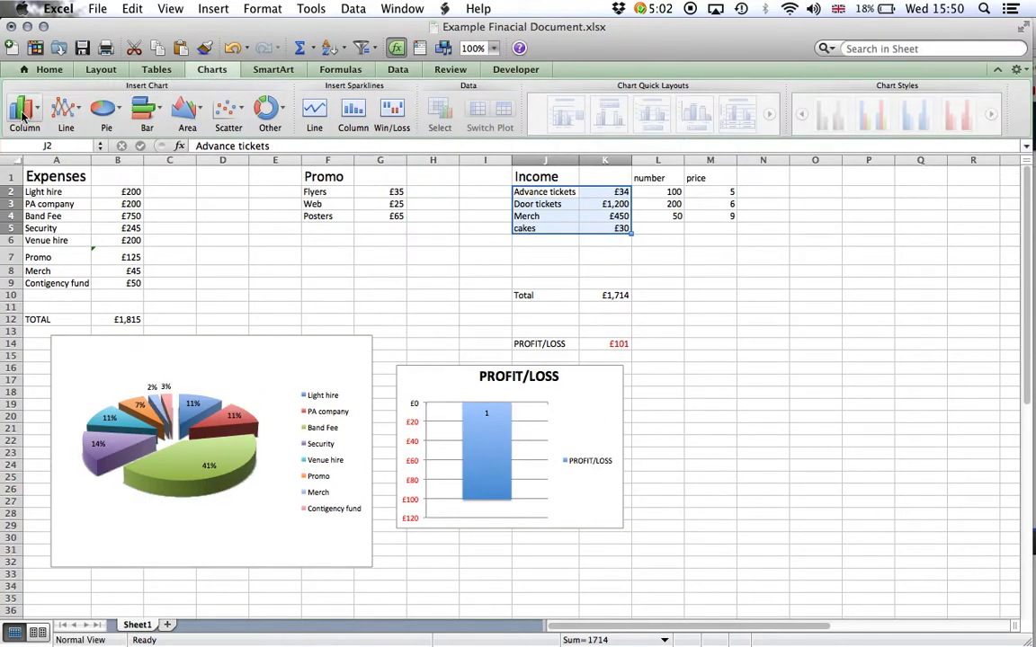
left_click(23, 111)
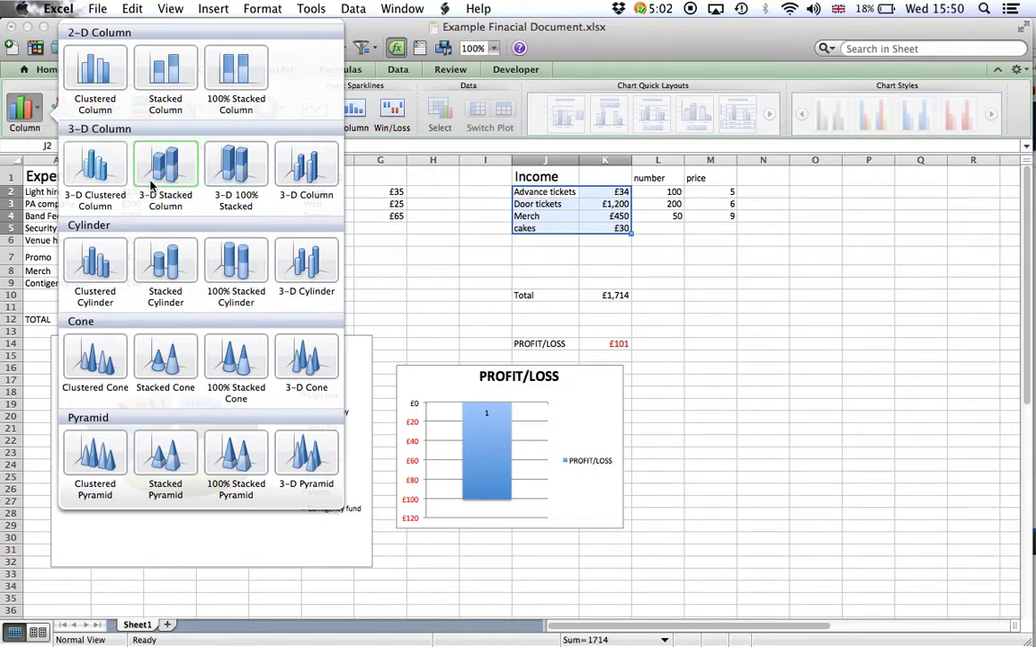
left_click(95, 166)
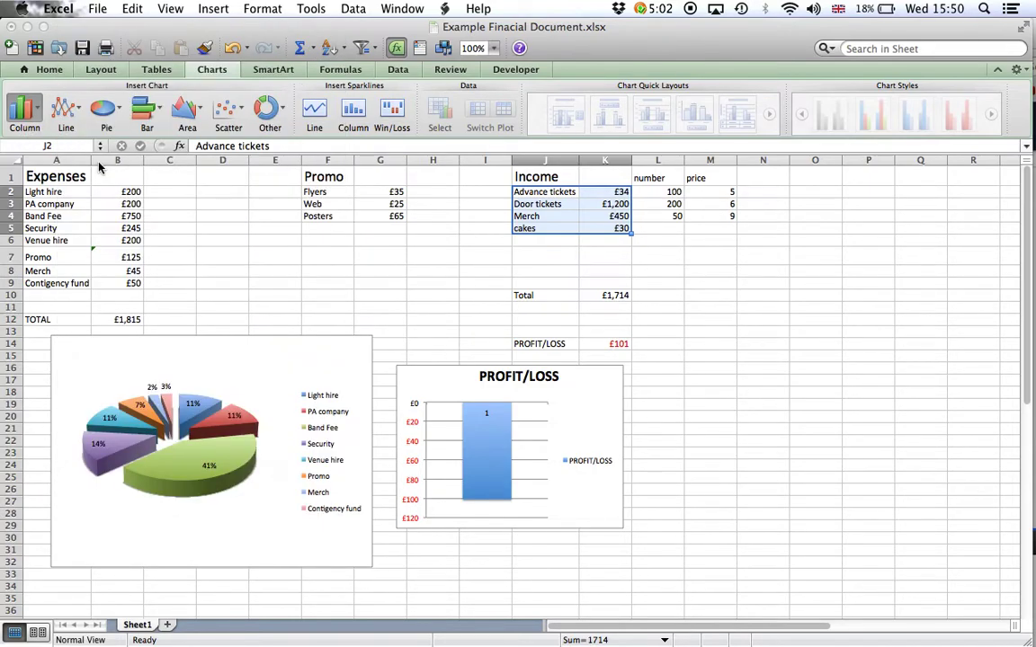
left_click_drag(475, 307, 762, 306)
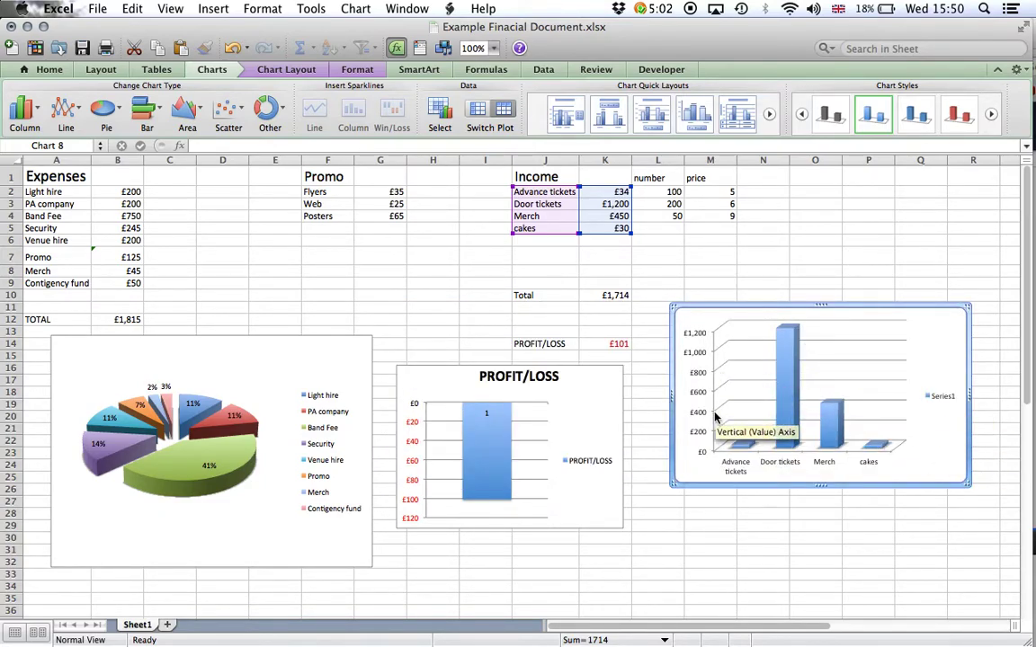
Set the Advance tickets income in K2 to 50 and the Door tickets income in K3 to 60.
left_click(700, 271)
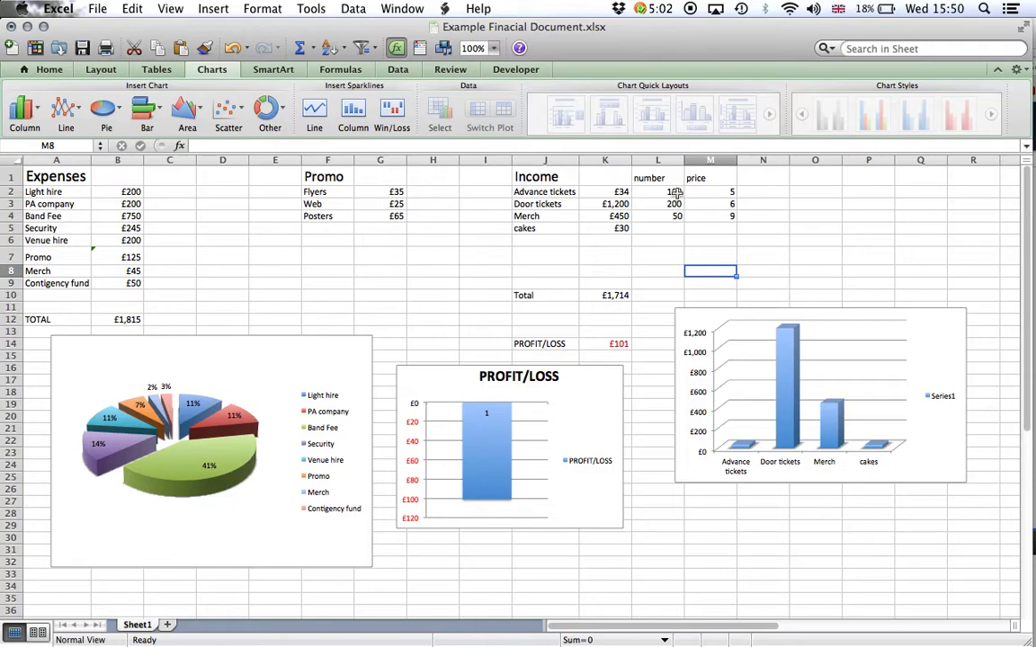
left_click(676, 194)
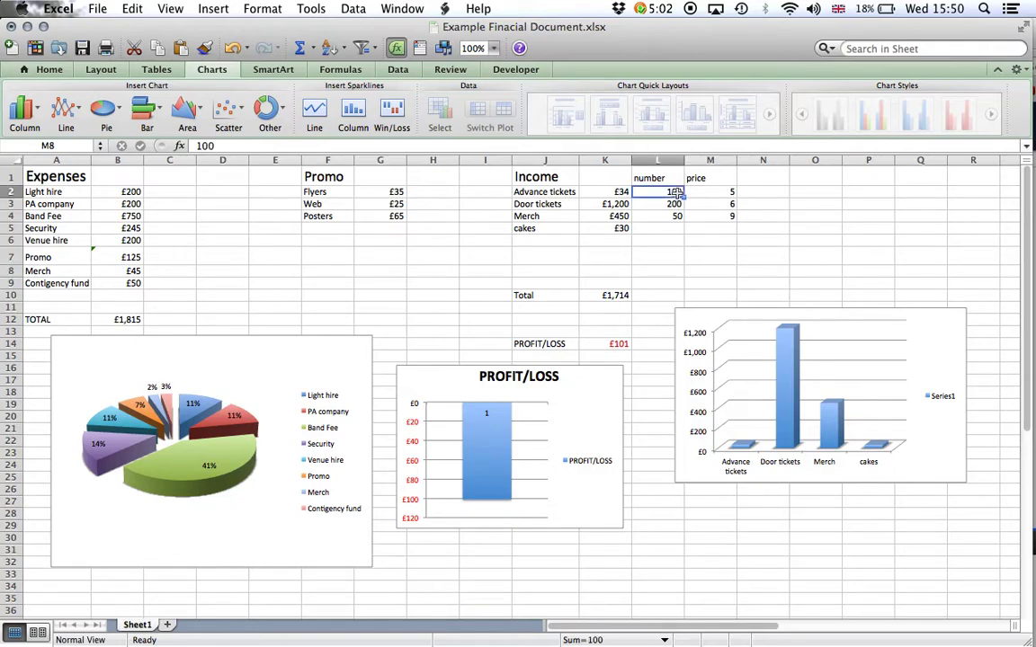
left_click(621, 193)
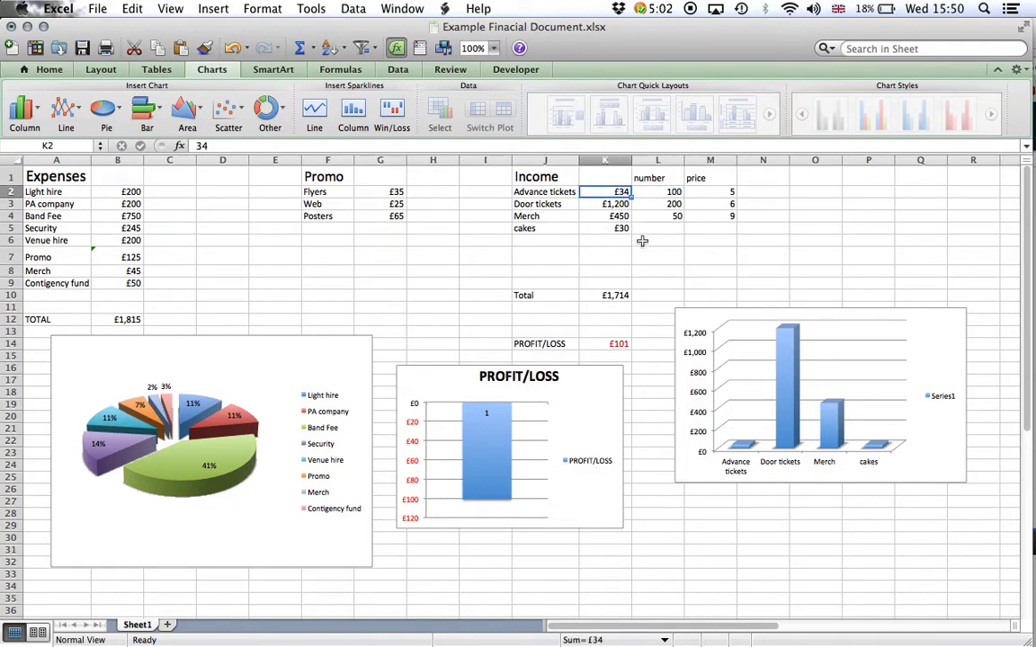
type("50")
key("Return")
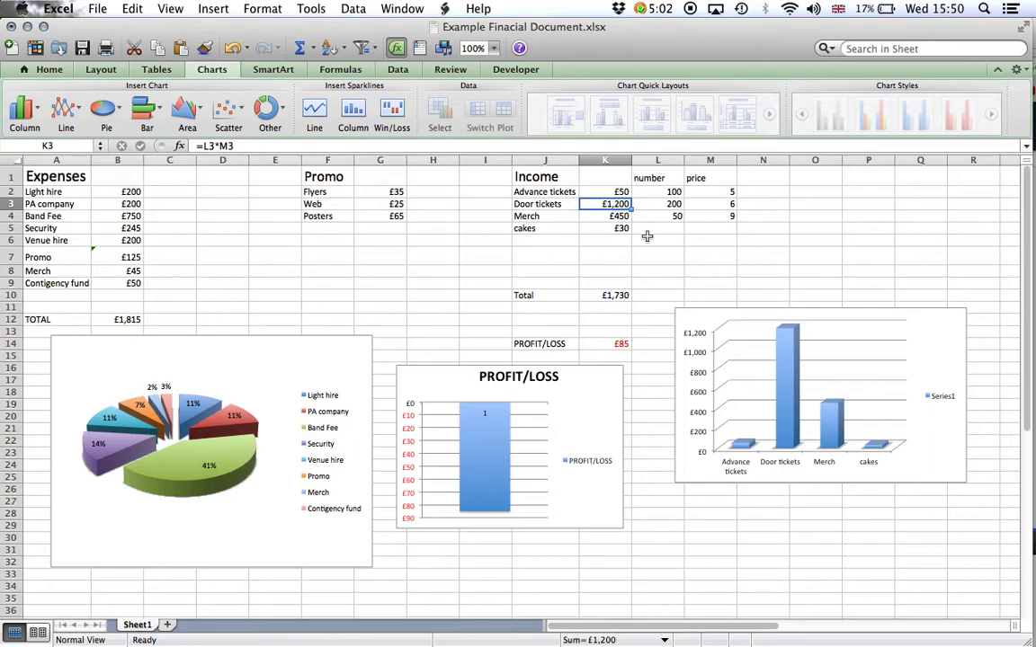
type("60")
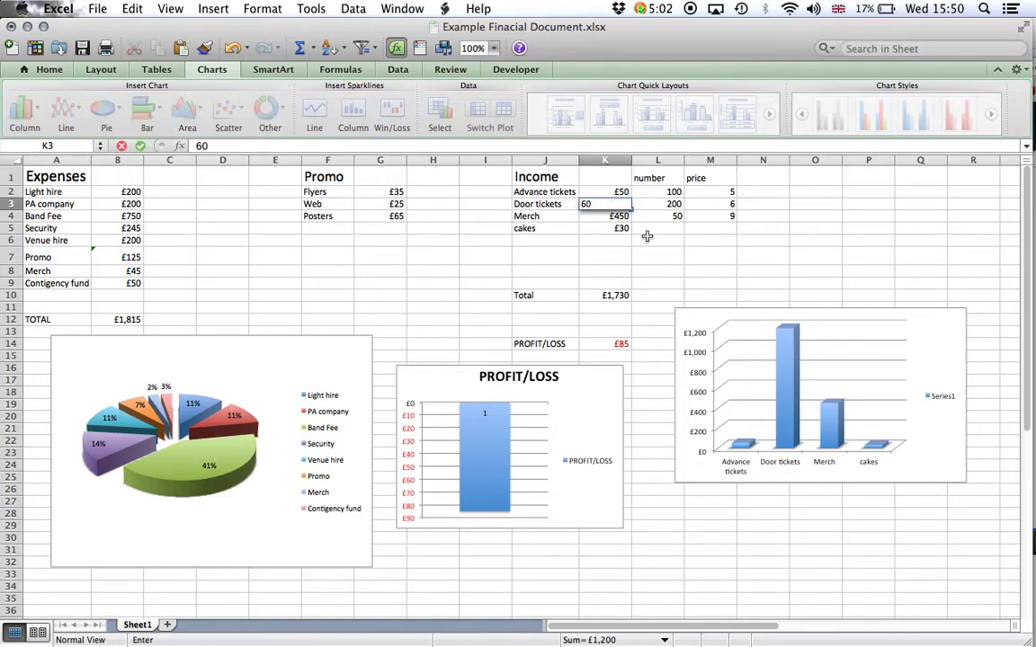
left_click(582, 213)
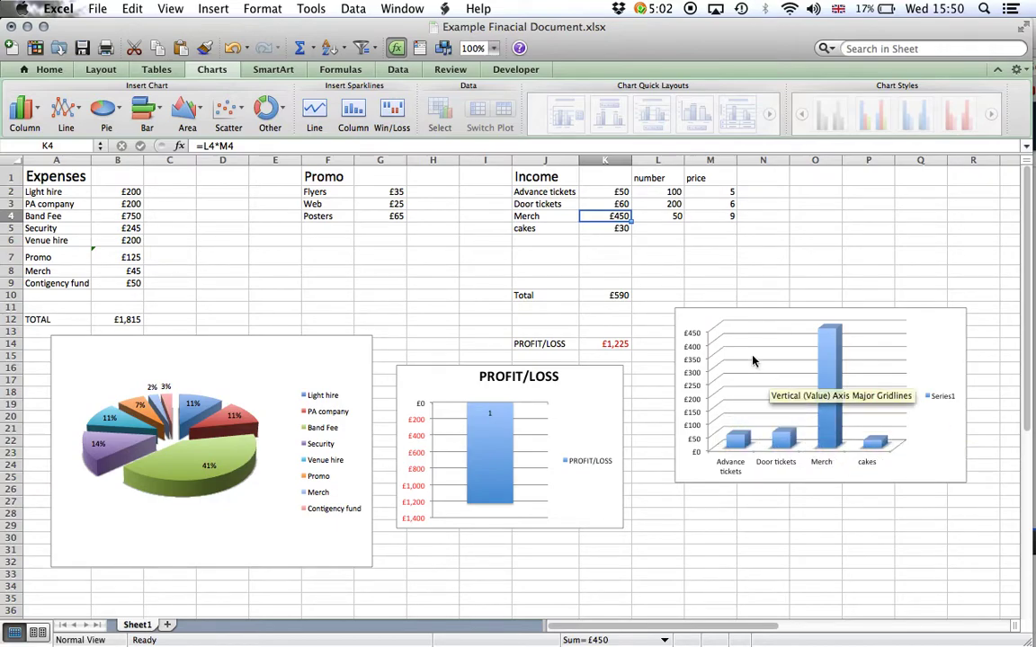
Set the Merch number in L4 to 6.
left_click(675, 218)
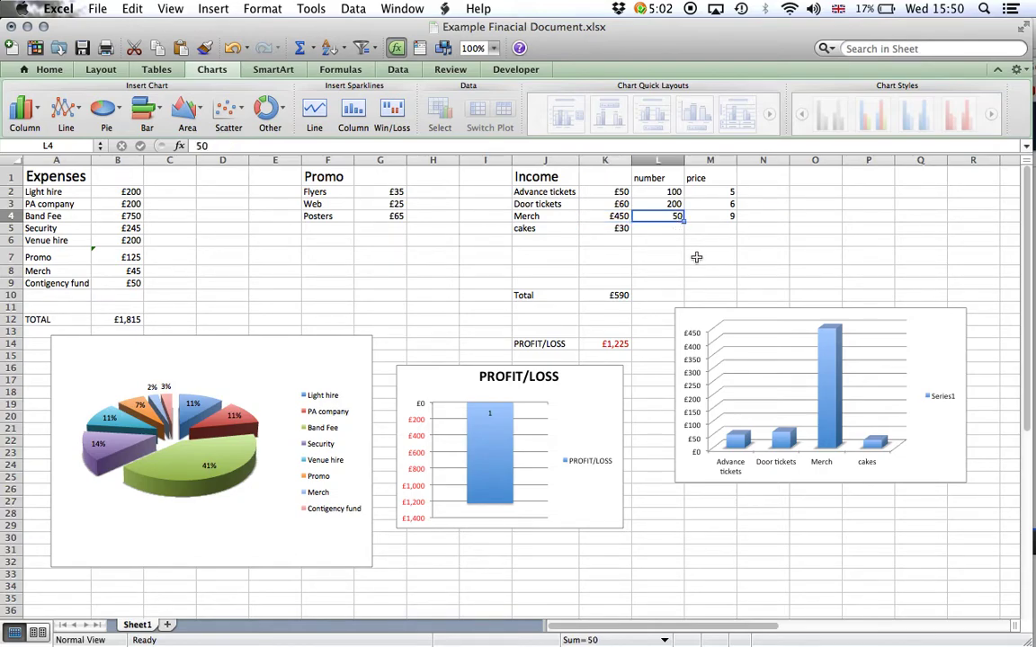
type("6")
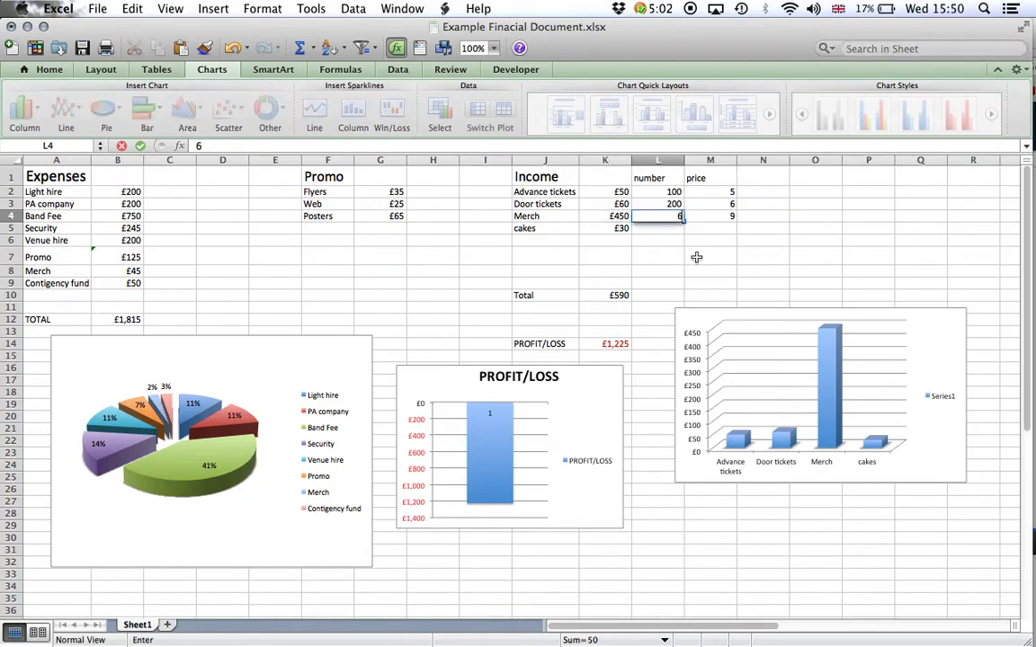
key("Return")
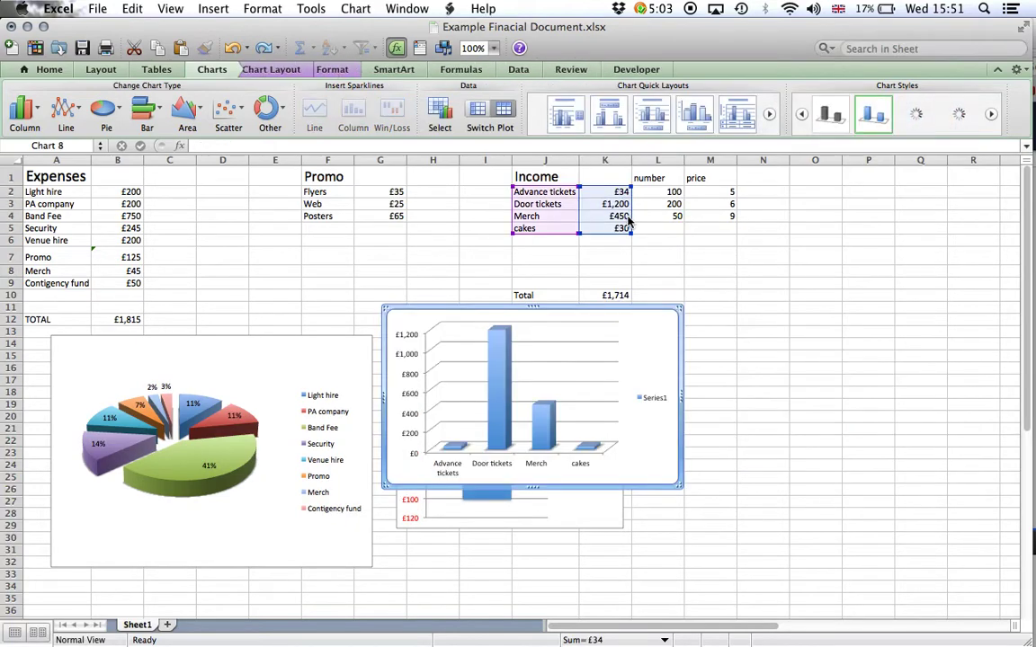
Move the income column chart off the PROFIT/LOSS chart to the free cells beside it, around columns M to R.
left_click(656, 273)
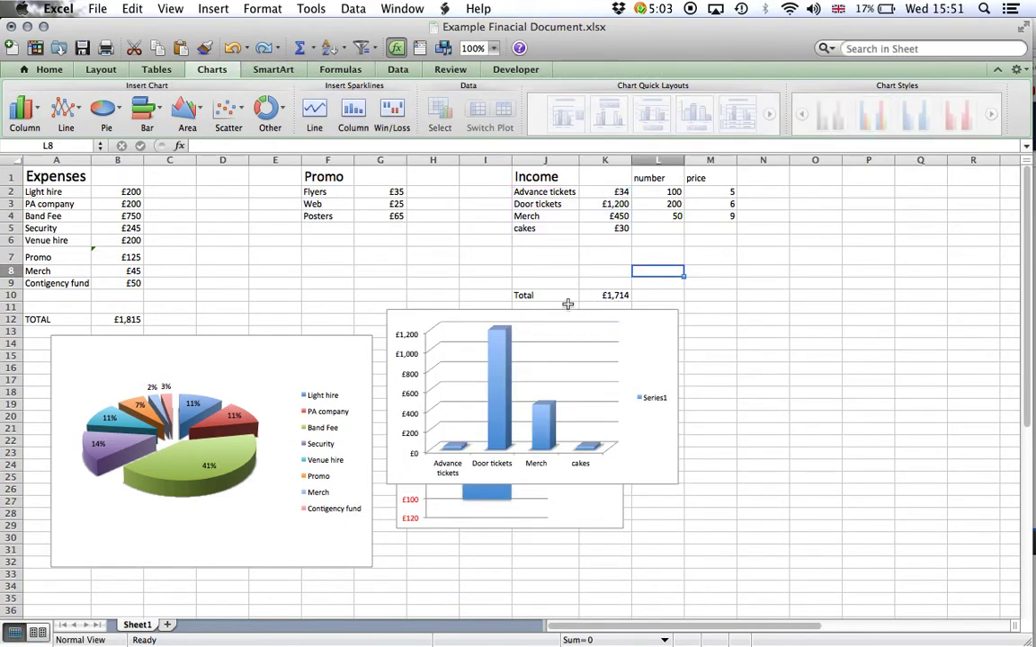
left_click(566, 317)
left_click_drag(565, 311, 904, 321)
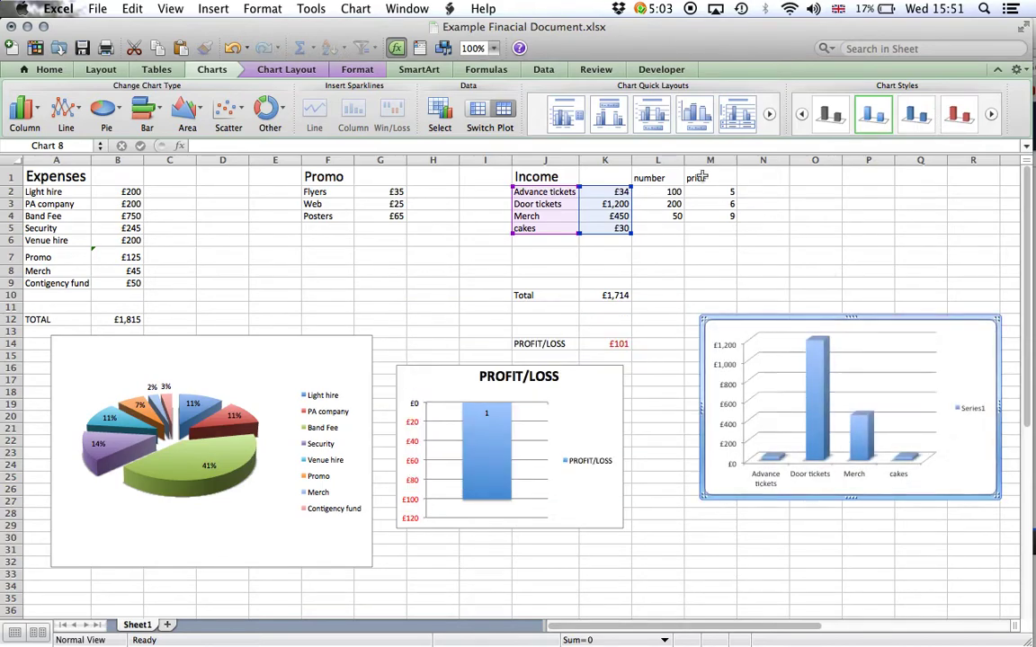
Examine the cell contents behind the Advance tickets income in K2 and the Door tickets income in K3.
left_click(661, 240)
left_click(615, 190)
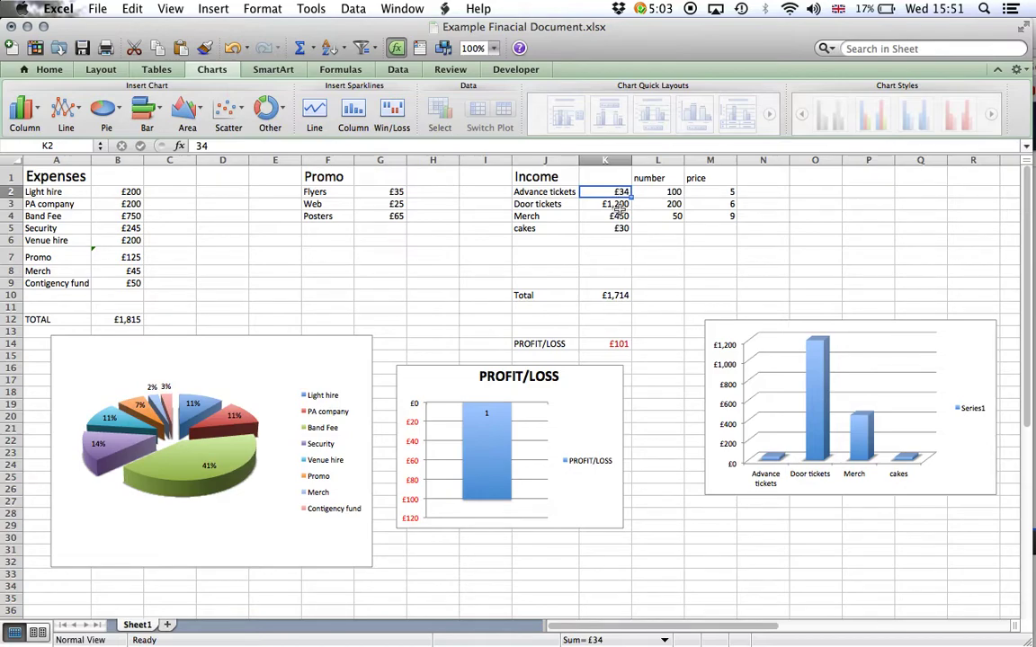
left_click(619, 206)
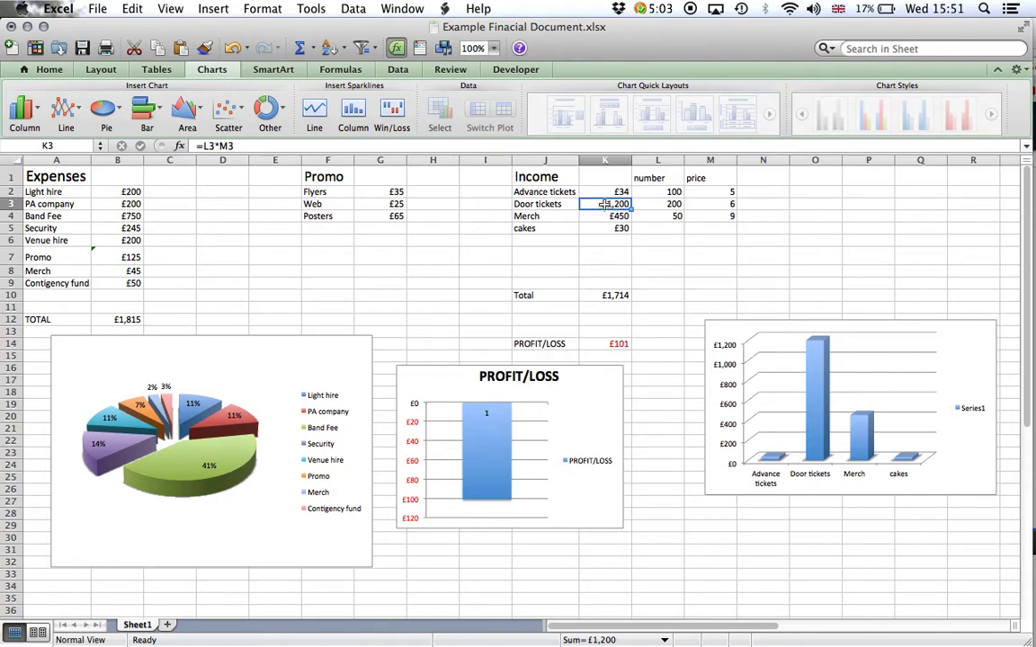
Check the Door tickets price in M3 and set the Door tickets number in L3 to 20.
left_click(731, 206)
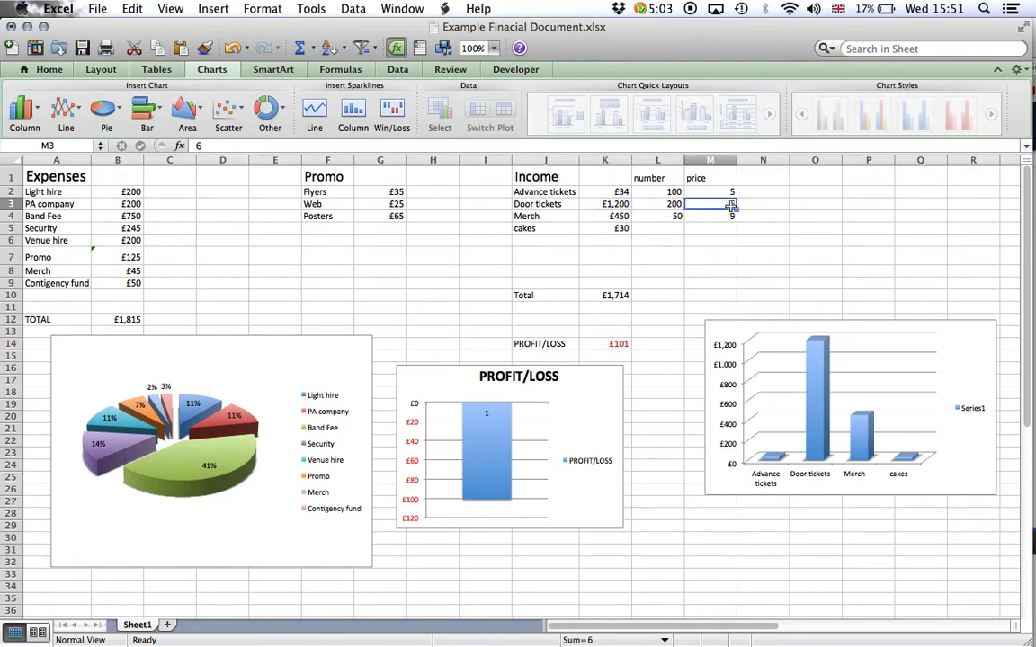
left_click(673, 205)
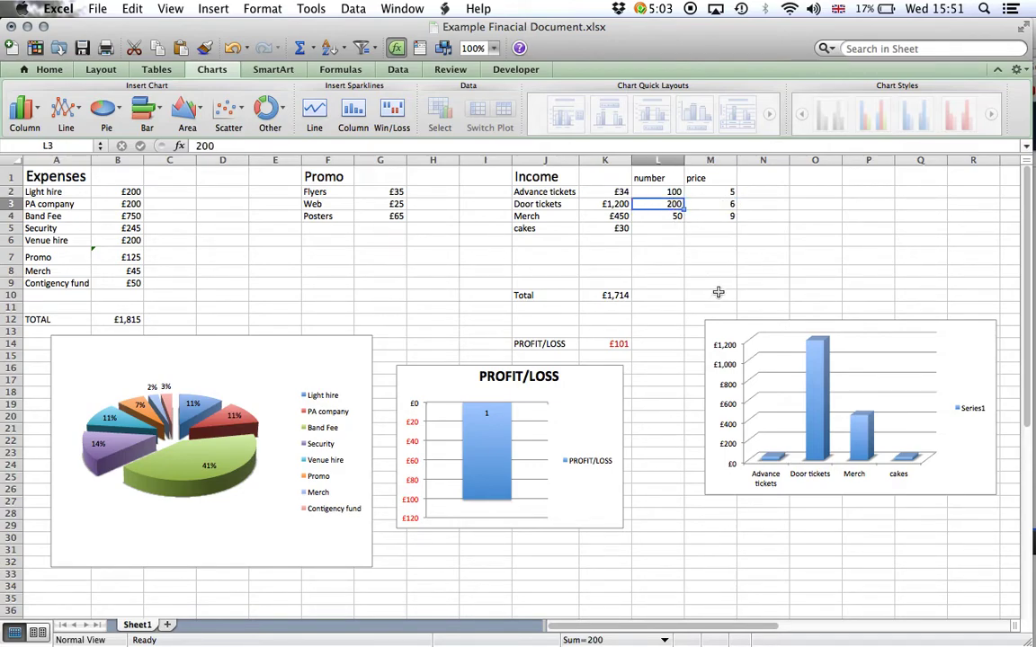
type("20")
key("Return")
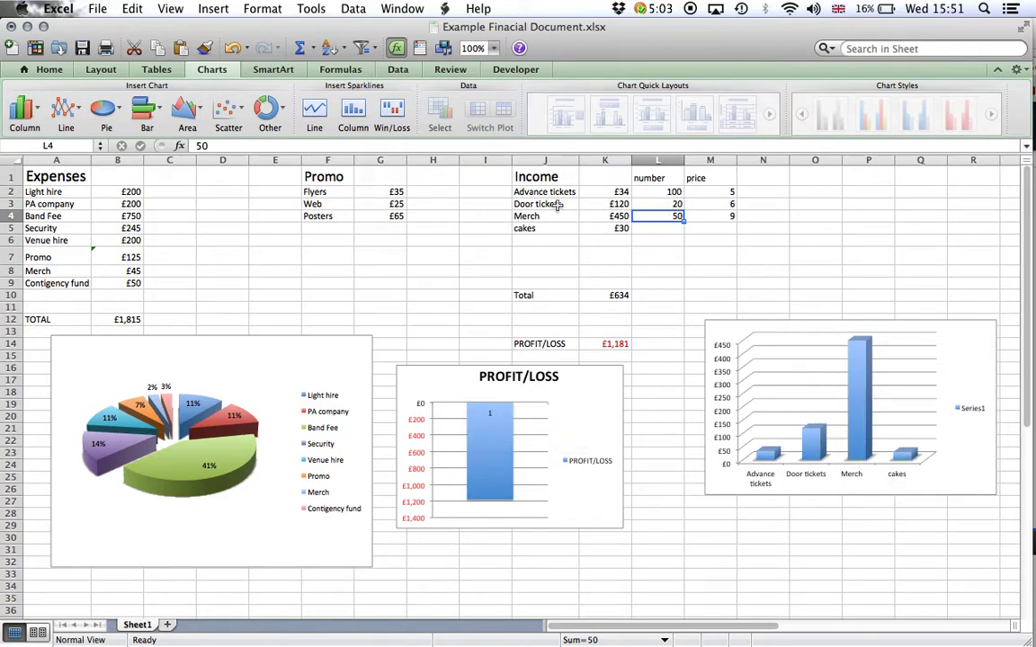
Examine the formula behind the Merch income in K4 and the cells it refers to, leaving it as it is.
left_click(608, 215)
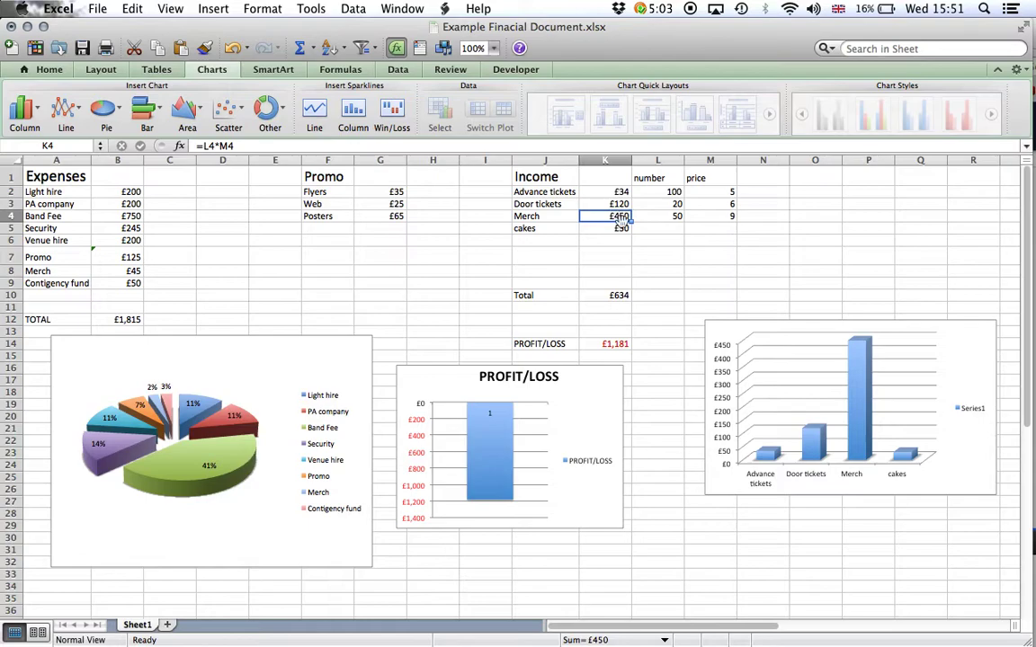
left_click(623, 227)
double_click(624, 219)
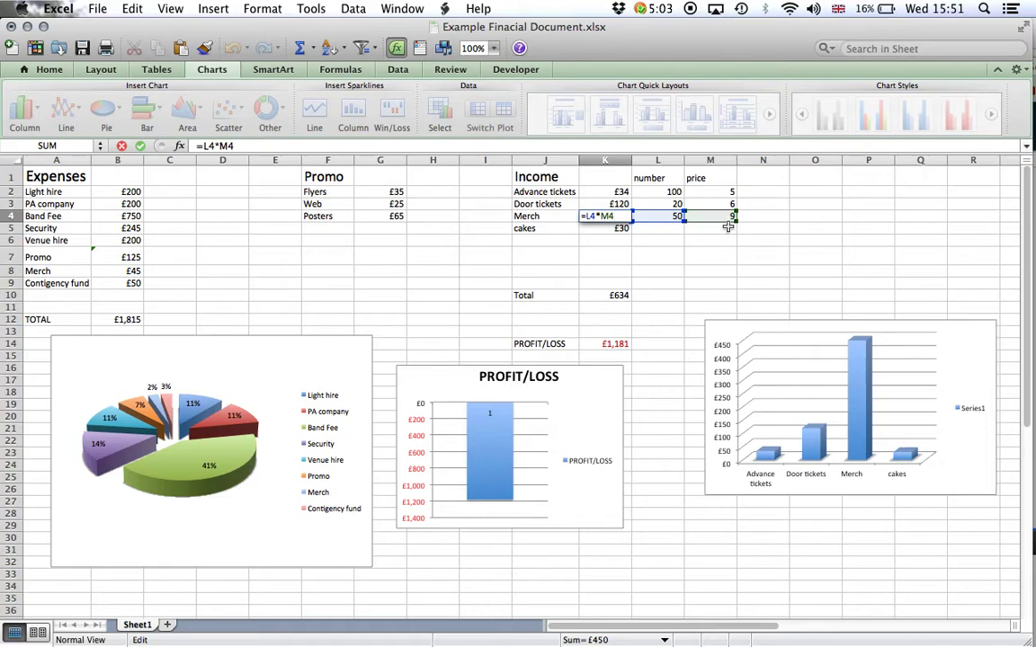
key("Return")
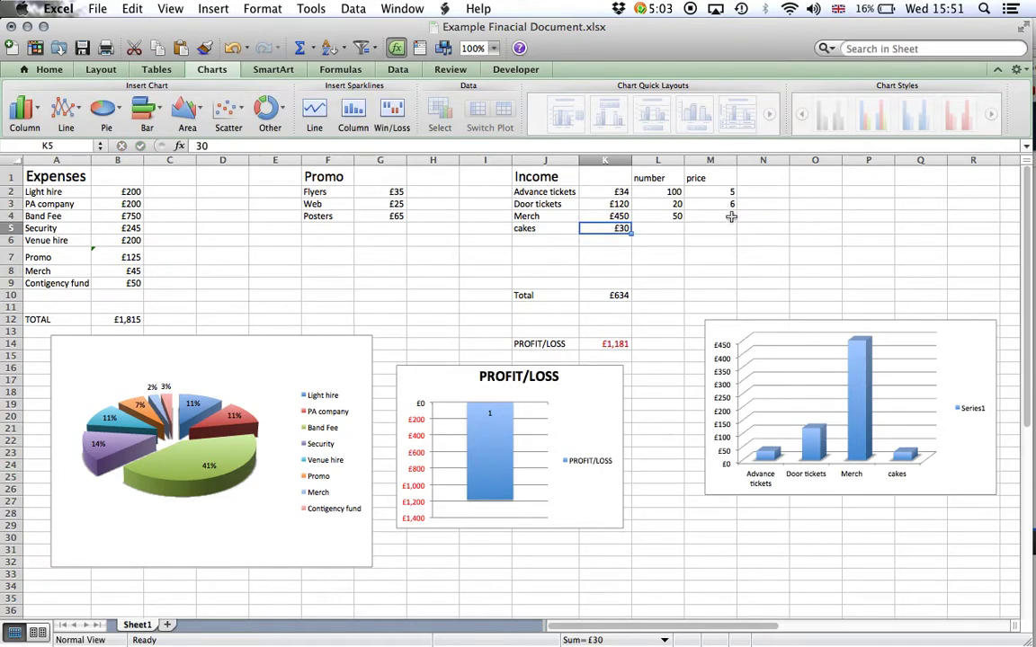